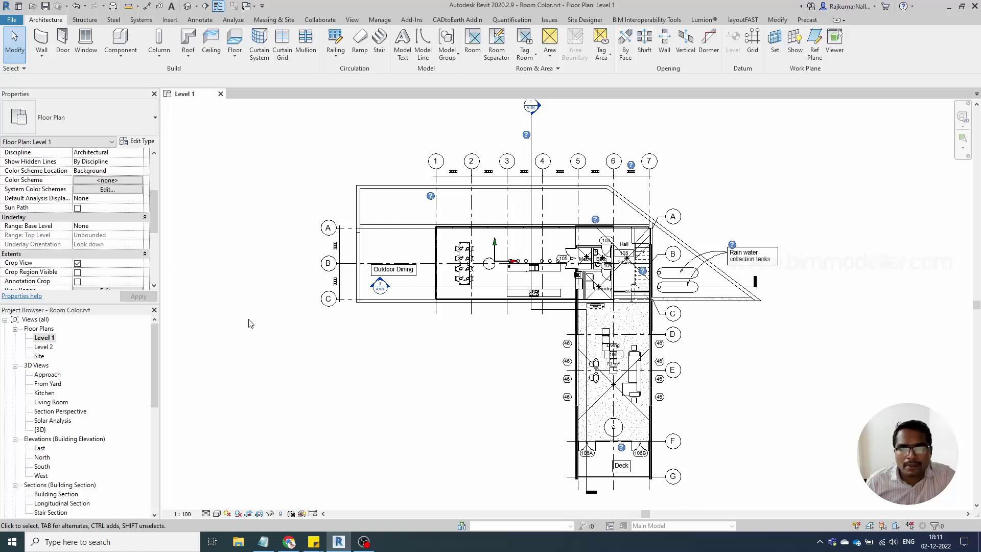
Cancel the Room tool and pan and zoom so the whole Level 1 floor plan is visible.
{"action": "scroll", "coordinate": [45, 183], "scroll_direction": "up", "scroll_amount": 2}
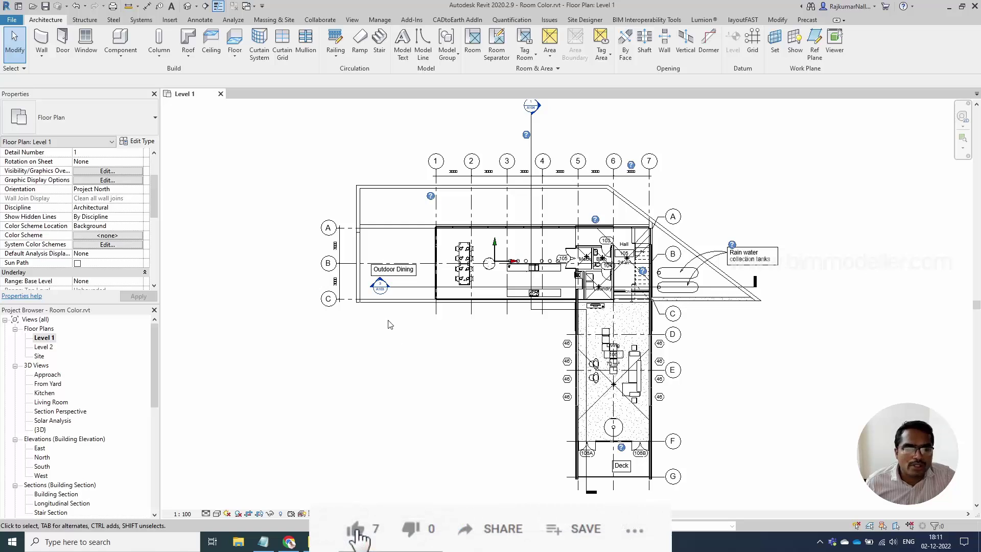
{"action": "left_click", "coordinate": [472, 49]}
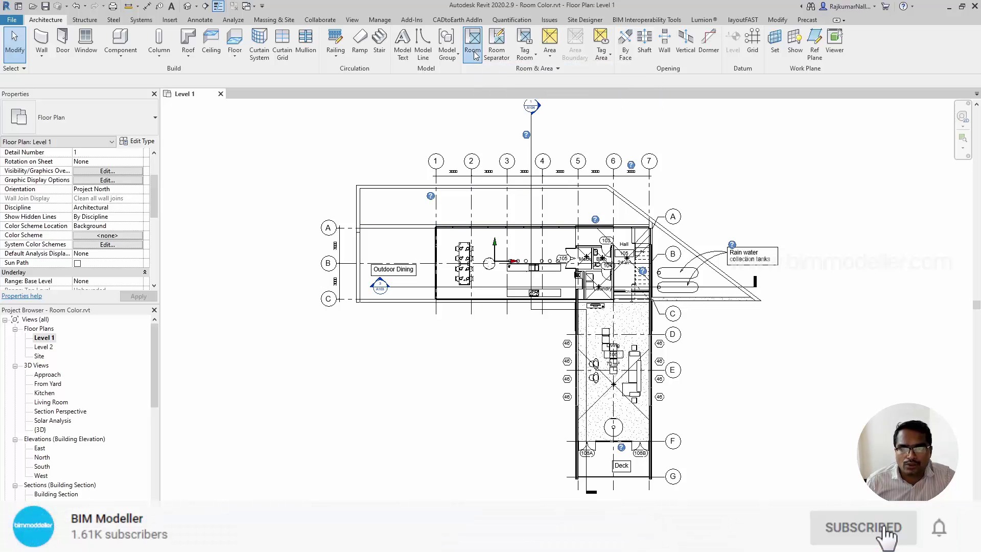
{"action": "key", "text": "Escape"}
{"action": "scroll", "coordinate": [628, 370], "scroll_direction": "up", "scroll_amount": 5}
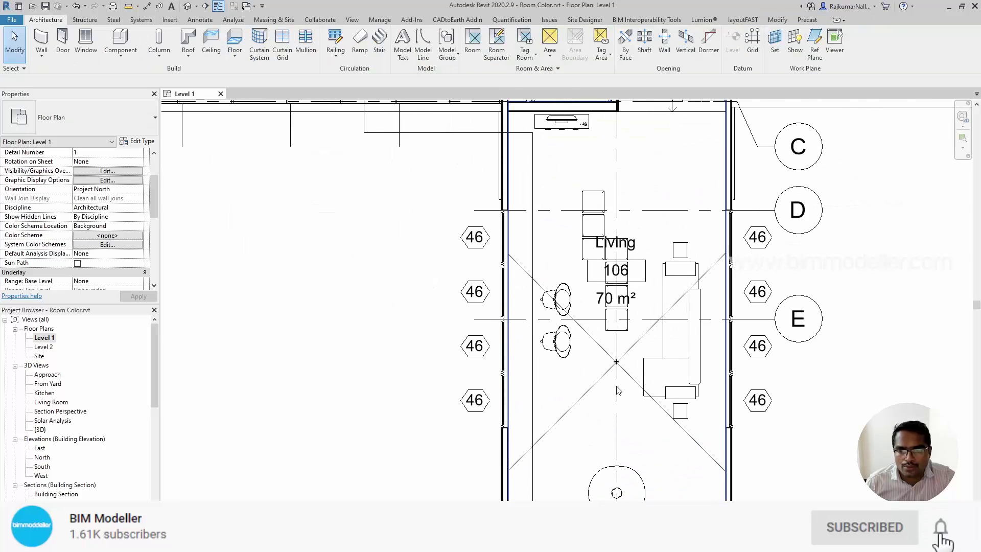
{"action": "scroll", "coordinate": [373, 313], "scroll_direction": "down", "scroll_amount": 5}
{"action": "middle_click_drag", "start_coordinate": [361, 302], "coordinate": [376, 313]}
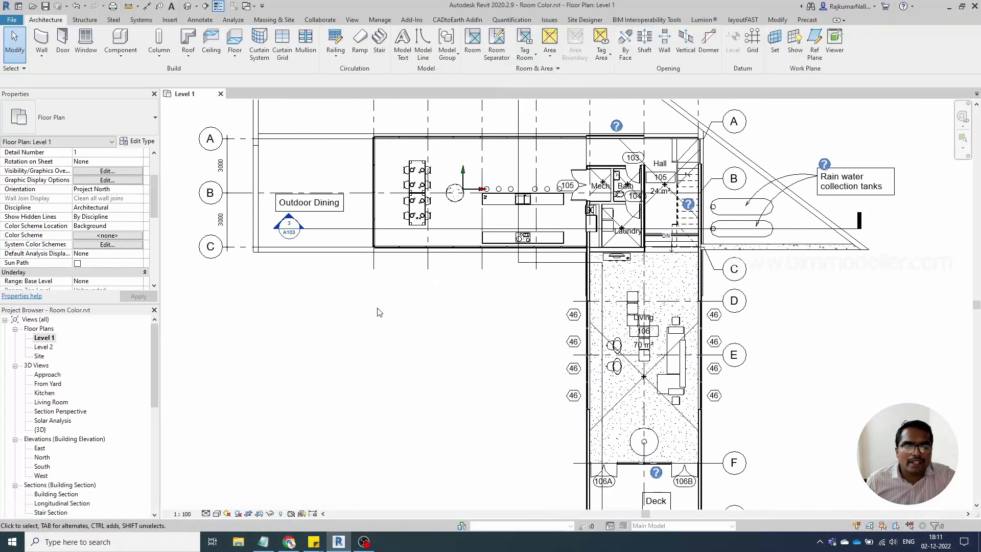
{"action": "scroll", "coordinate": [388, 309], "scroll_direction": "down", "scroll_amount": 1}
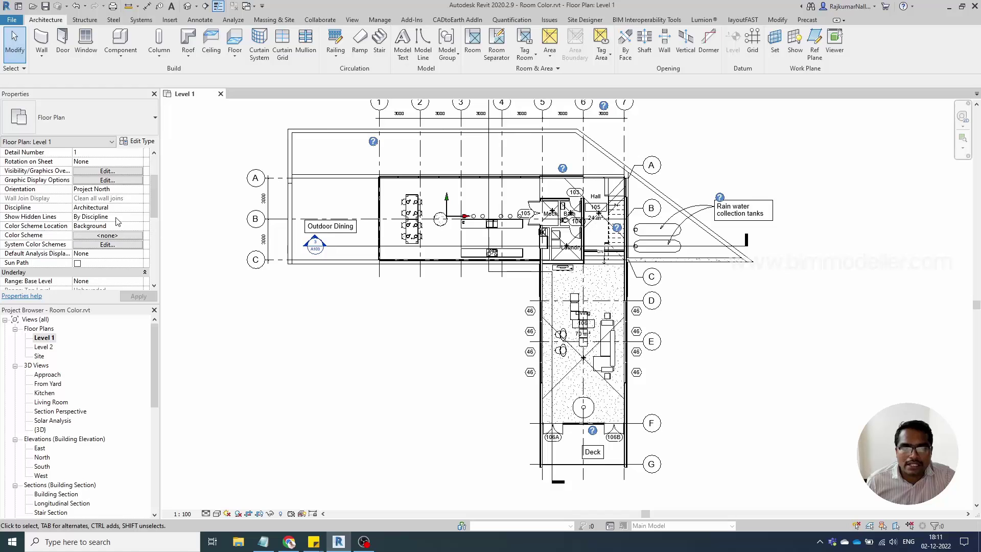
{"action": "scroll", "coordinate": [118, 204], "scroll_direction": "up", "scroll_amount": 2}
In Level 1's Visibility/Graphic Overrides, expand Rooms to confirm Color Fill is ticked, then close.
{"action": "left_click", "coordinate": [107, 226]}
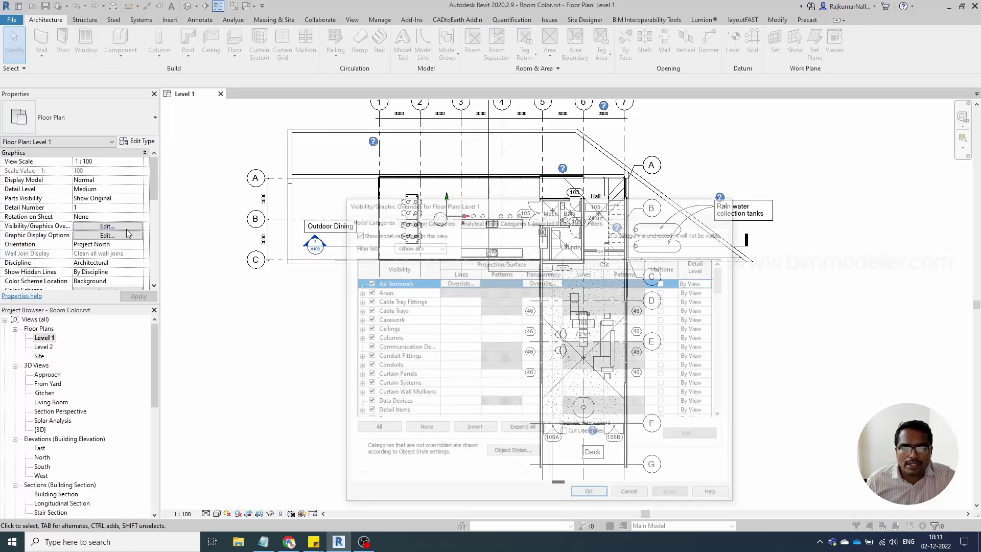
{"action": "left_click", "coordinate": [417, 320]}
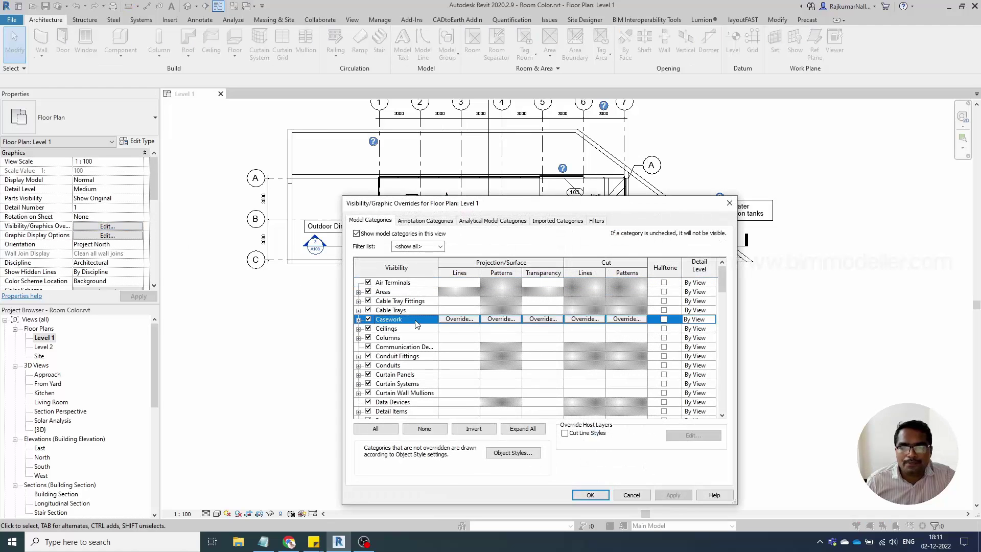
{"action": "key", "text": "r"}
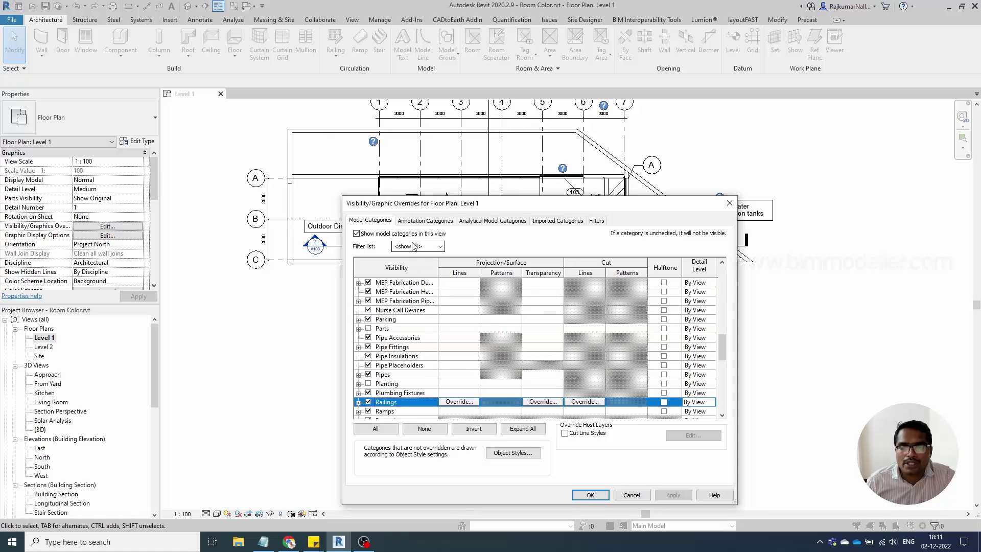
{"action": "scroll", "coordinate": [416, 321], "scroll_direction": "down", "scroll_amount": 2}
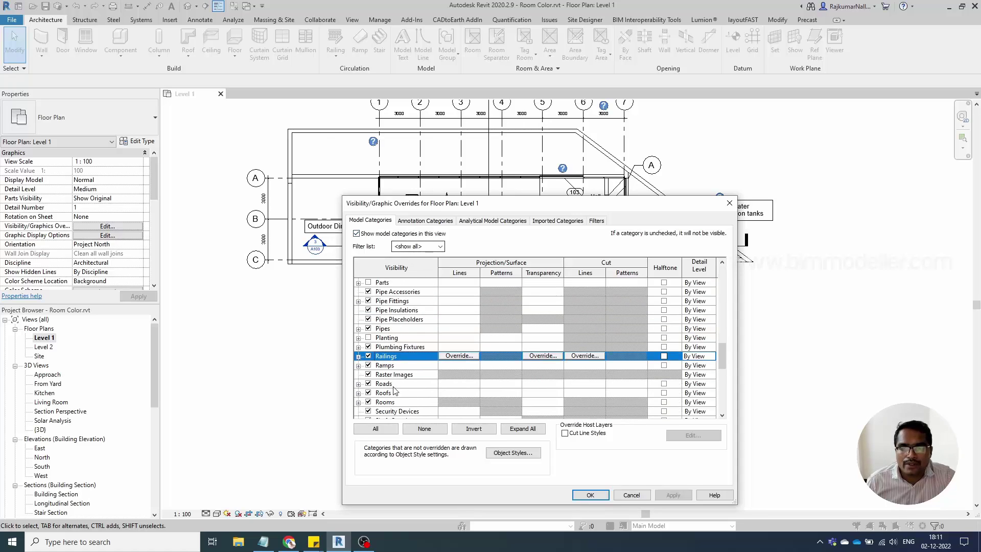
{"action": "left_click", "coordinate": [373, 403]}
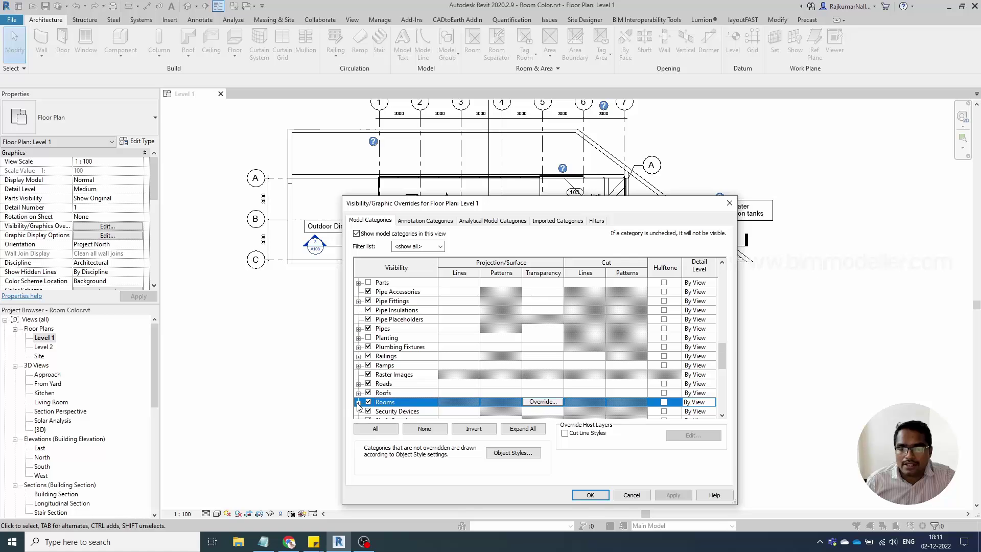
{"action": "left_click", "coordinate": [358, 402]}
{"action": "scroll", "coordinate": [404, 383], "scroll_direction": "down", "scroll_amount": 2}
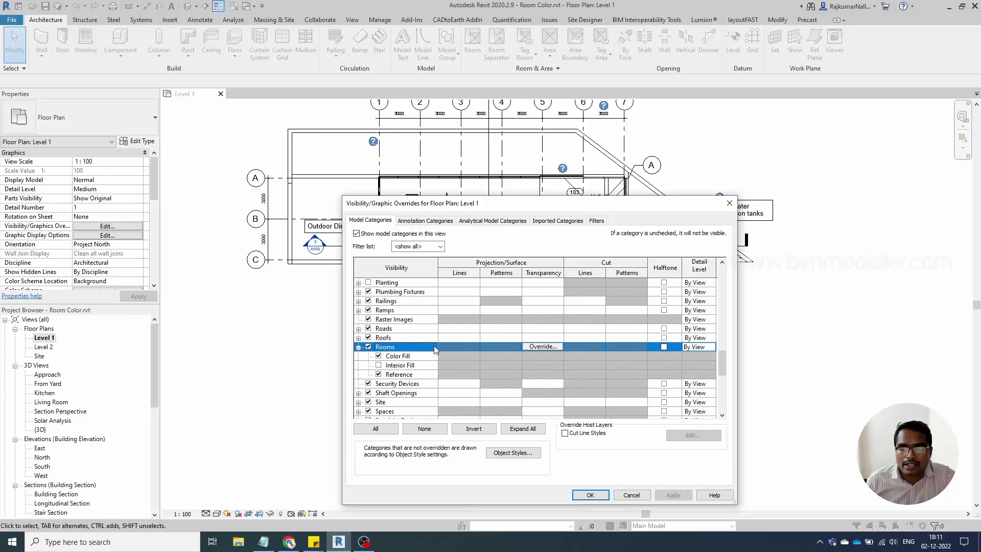
{"action": "key", "text": "Return"}
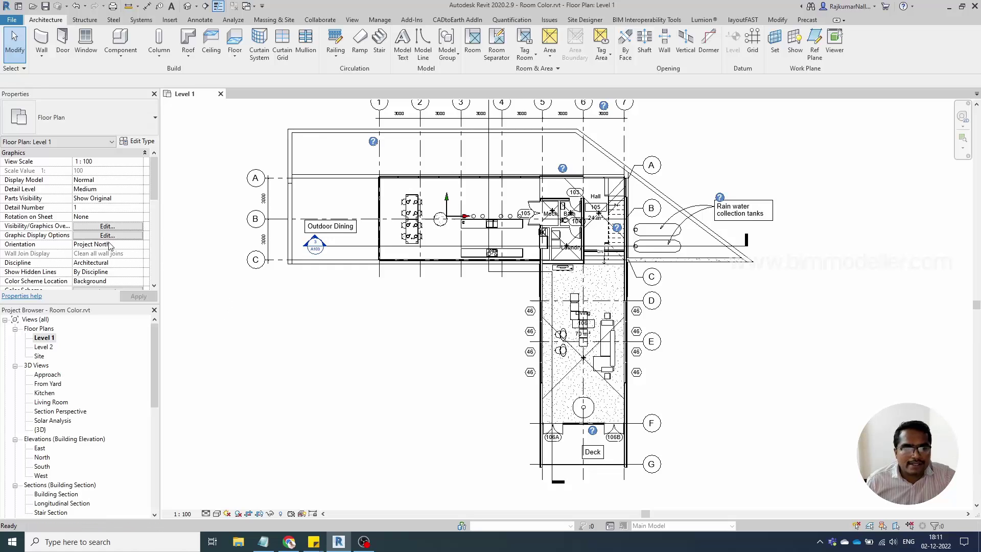
Open Edit Color Scheme from the Color Scheme <none> button in Level 1's Properties.
{"action": "scroll", "coordinate": [110, 246], "scroll_direction": "down", "scroll_amount": 3}
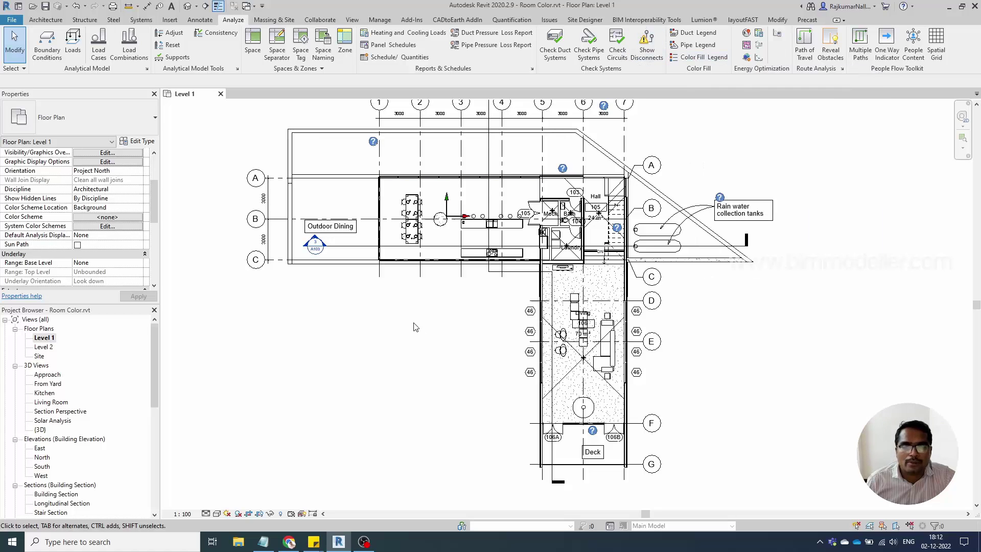
{"action": "left_click", "coordinate": [99, 218]}
Set the scheme category to Rooms and choose the Name scheme, coloured by Name.
{"action": "left_click", "coordinate": [299, 173]}
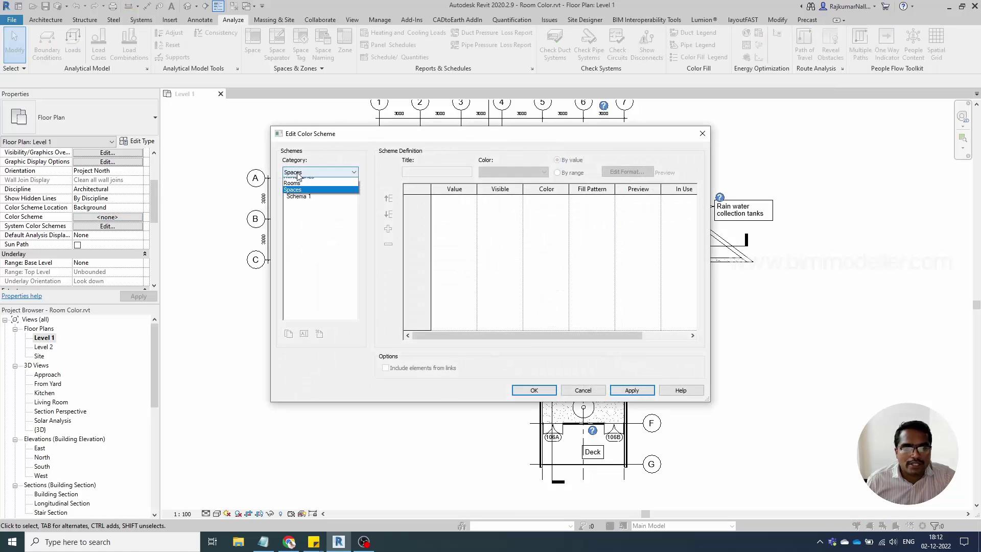
{"action": "left_click", "coordinate": [300, 190]}
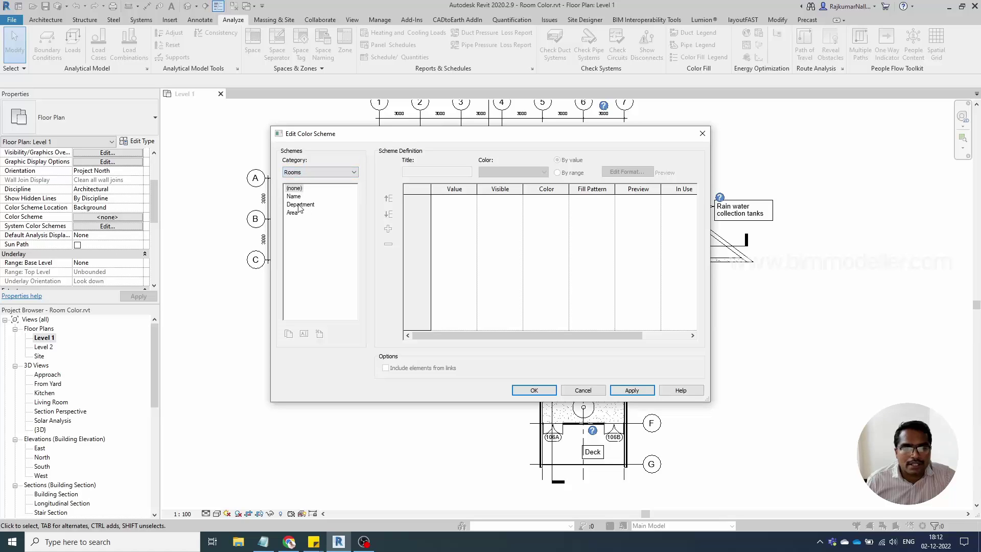
{"action": "left_click", "coordinate": [295, 197]}
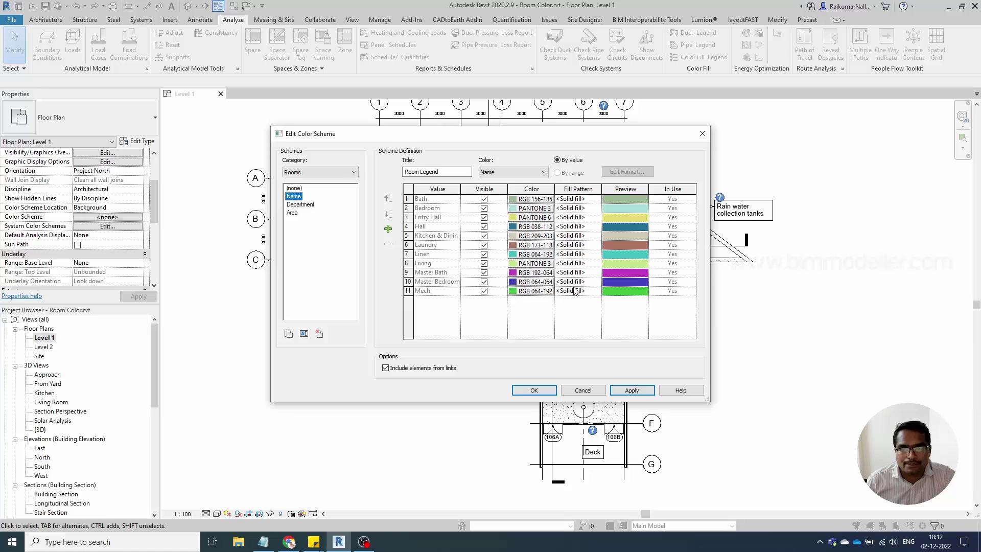
{"action": "left_click", "coordinate": [504, 172]}
{"action": "left_click", "coordinate": [503, 171]}
{"action": "left_click", "coordinate": [504, 172]}
{"action": "left_click", "coordinate": [504, 172]}
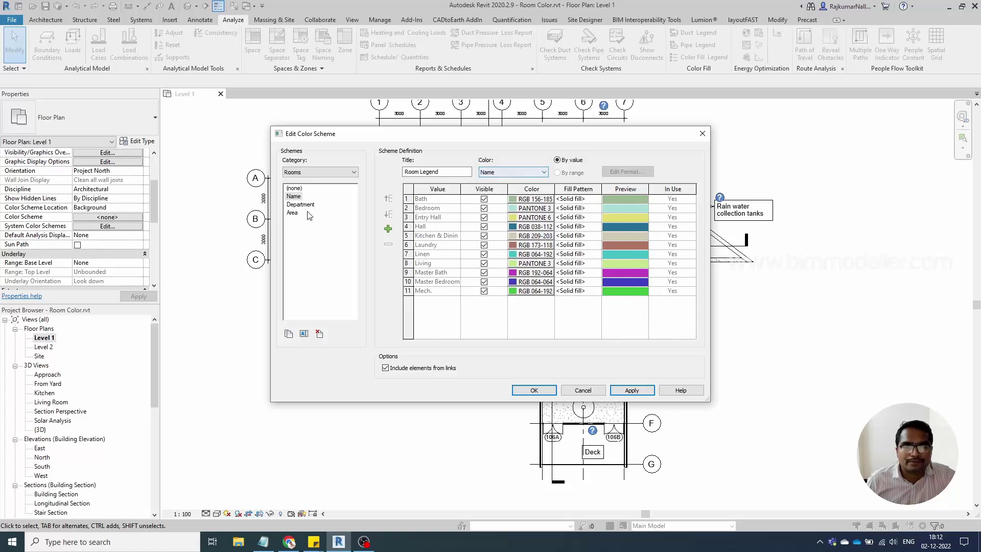
{"action": "left_click", "coordinate": [297, 173]}
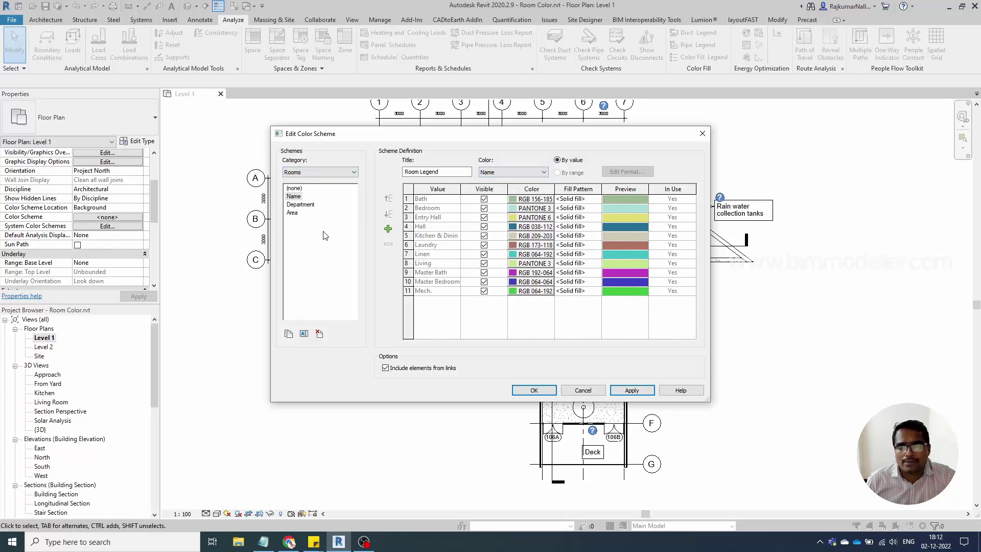
{"action": "left_click", "coordinate": [294, 197]}
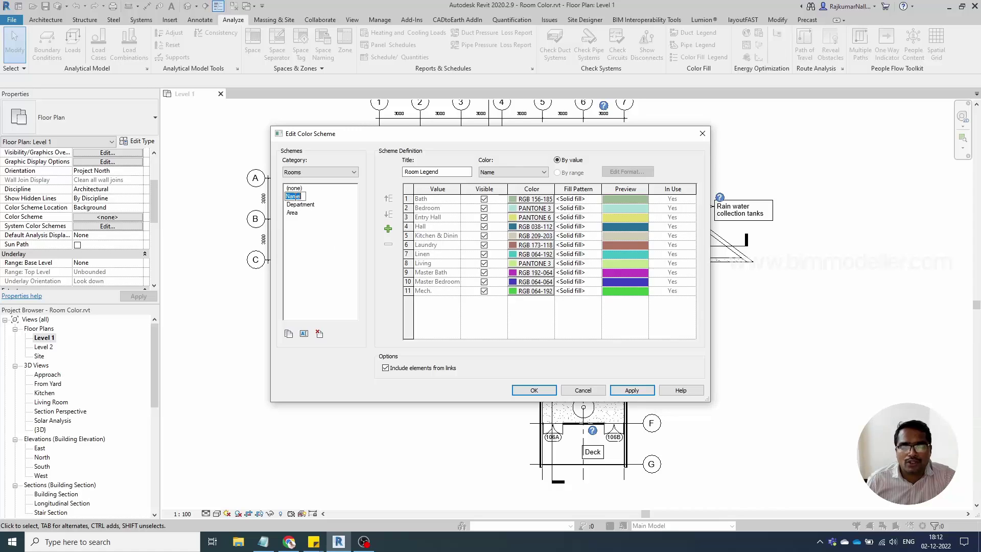
{"action": "left_click", "coordinate": [296, 200]}
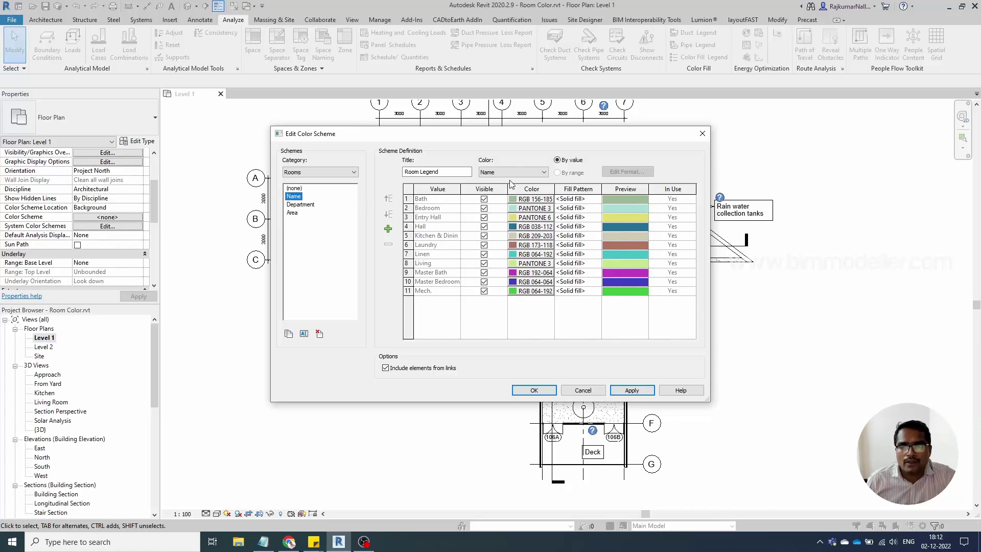
Keep Bath's <Solid fill> pattern and apply the Name colour scheme to Level 1.
{"action": "left_click", "coordinate": [573, 200]}
{"action": "left_click", "coordinate": [596, 199]}
{"action": "left_click", "coordinate": [598, 205]}
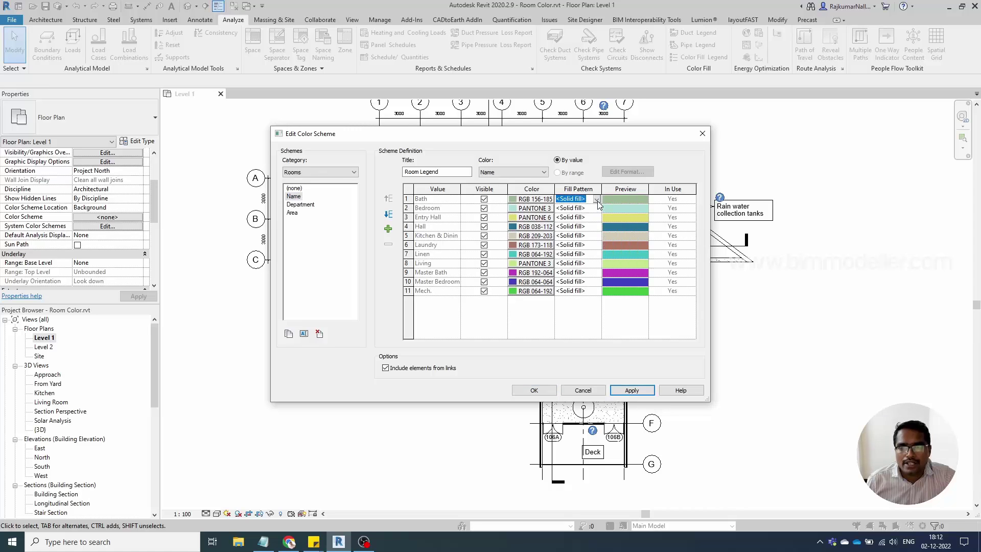
{"action": "left_click", "coordinate": [597, 199]}
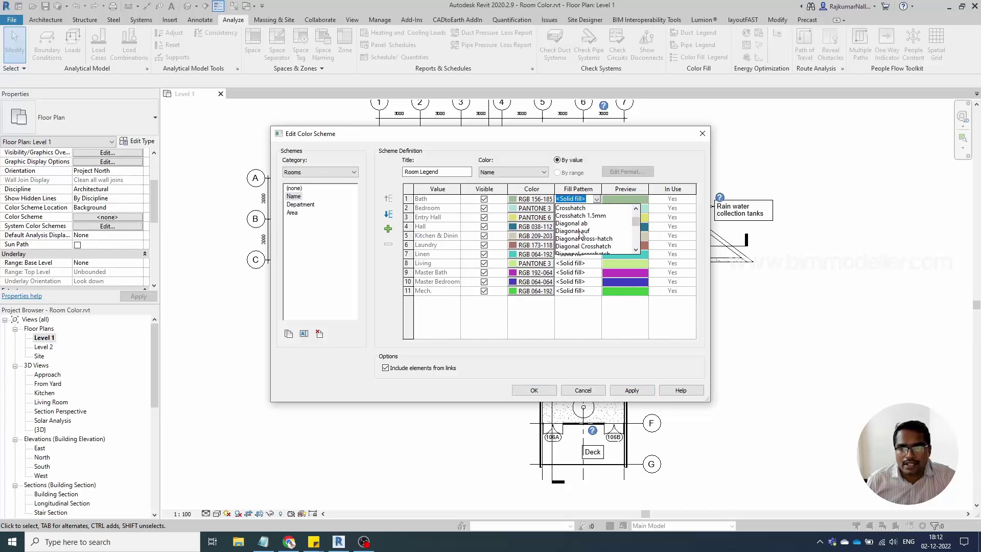
{"action": "left_click", "coordinate": [518, 316]}
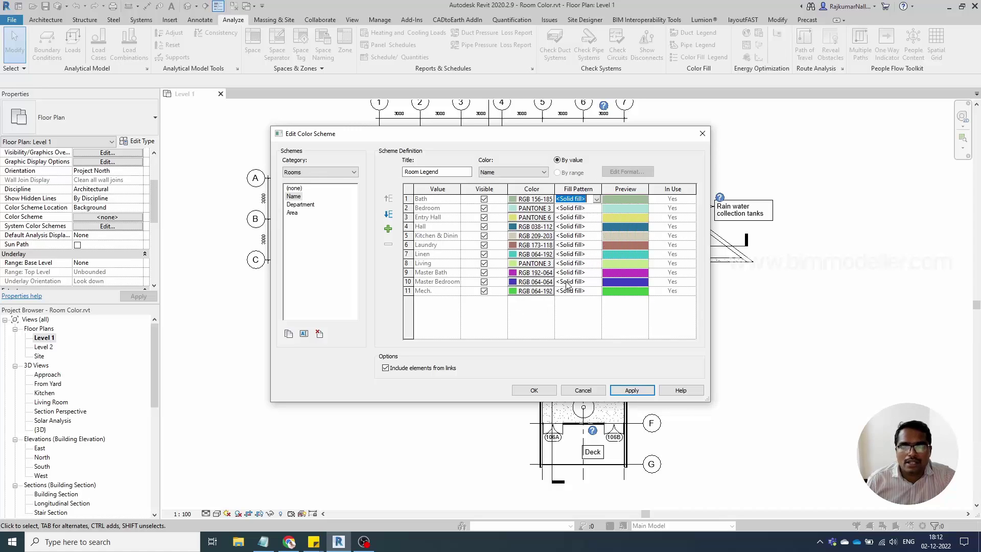
{"action": "left_click", "coordinate": [542, 394]}
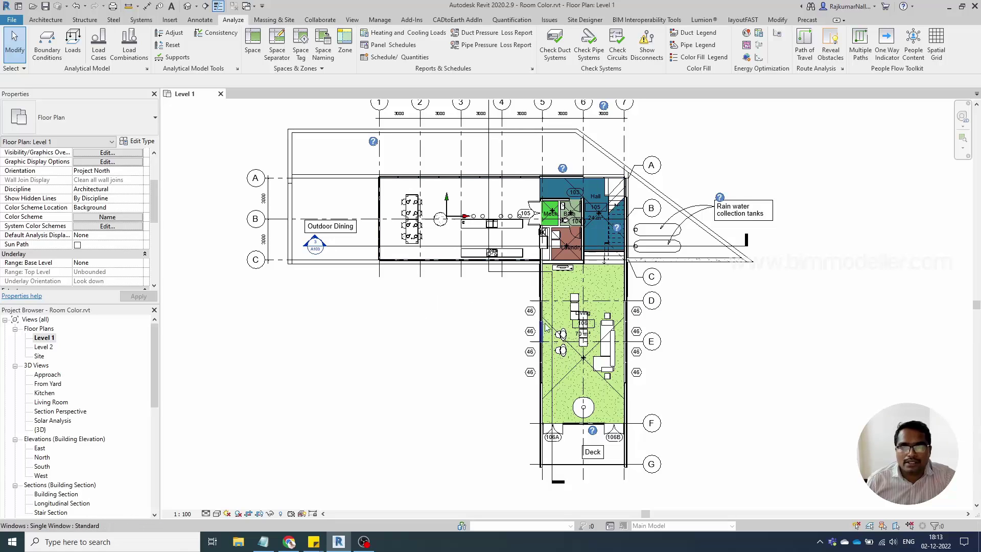
Open the Level 2 floor plan from the Project Browser.
{"action": "double_click", "coordinate": [43, 347]}
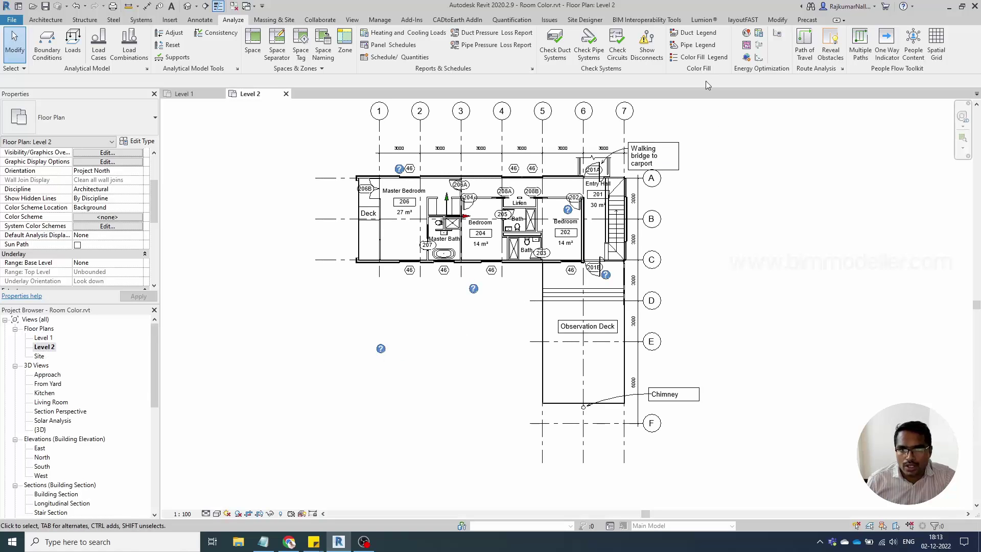
Place a Color Fill Legend below the Level 2 plan using space type Rooms and the Name scheme.
{"action": "left_click", "coordinate": [700, 60]}
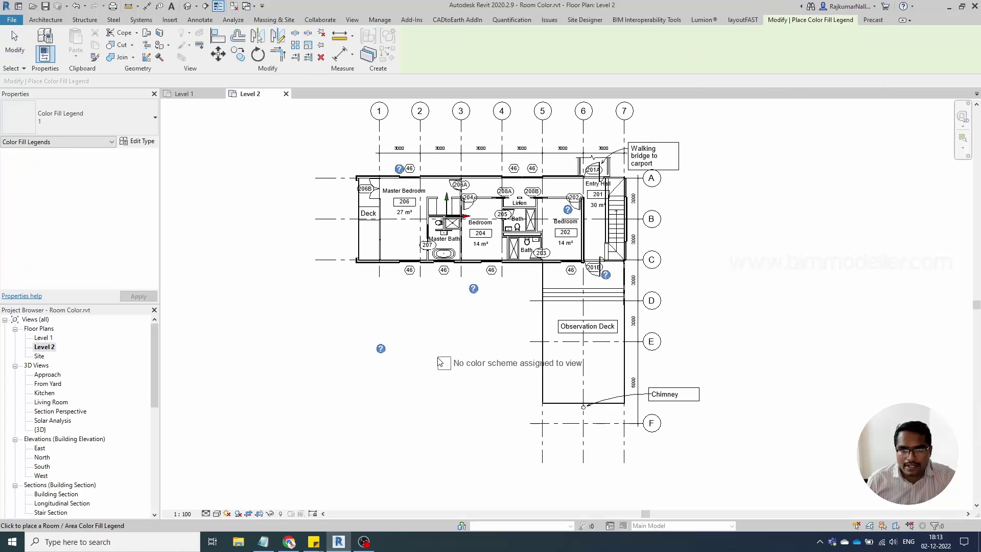
{"action": "left_click", "coordinate": [418, 347]}
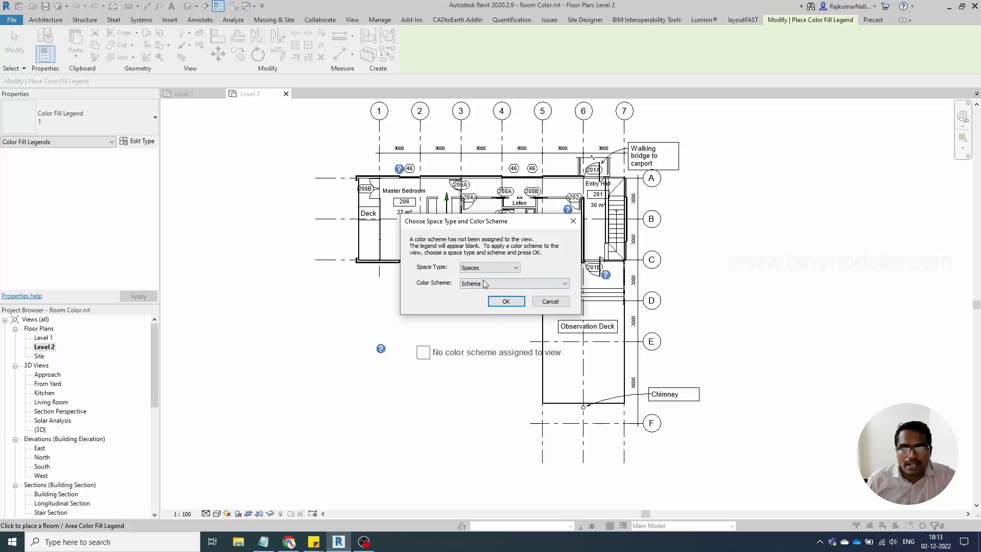
{"action": "left_click", "coordinate": [484, 268]}
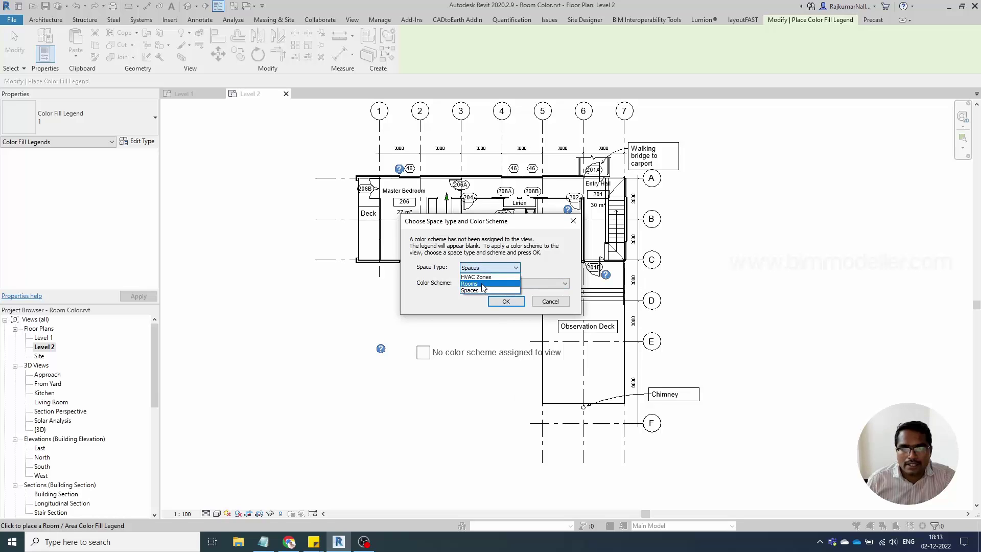
{"action": "left_click", "coordinate": [483, 284]}
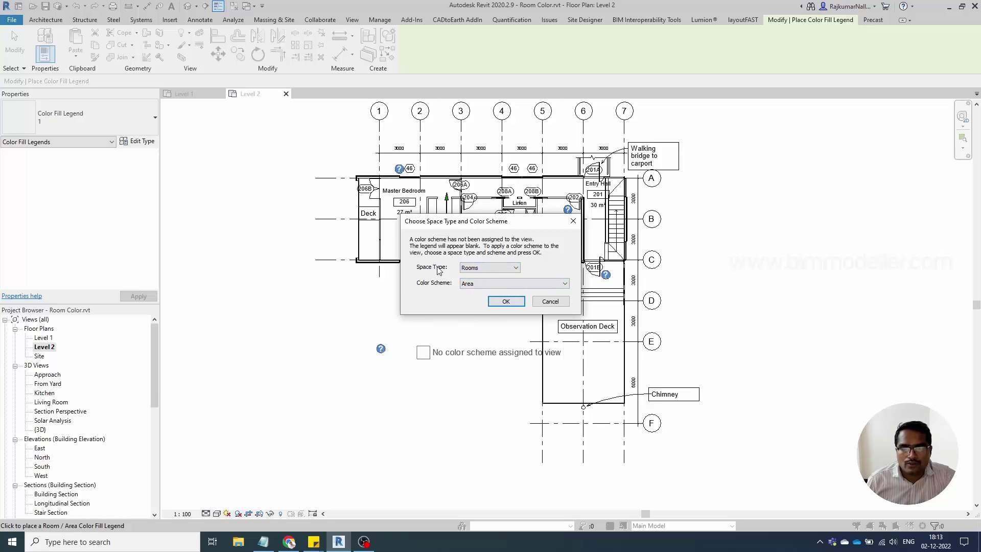
{"action": "left_click", "coordinate": [480, 284]}
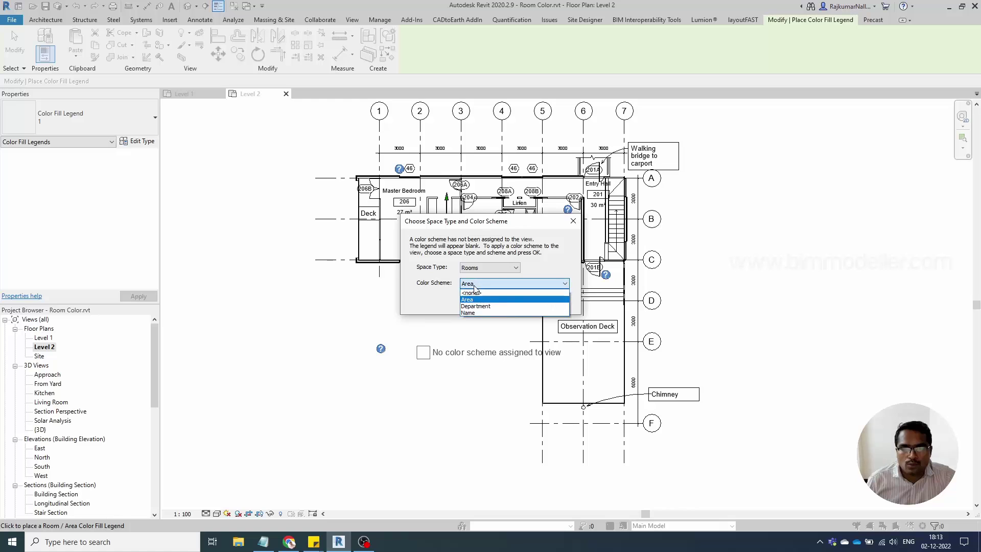
{"action": "left_click", "coordinate": [479, 313]}
{"action": "left_click", "coordinate": [501, 301]}
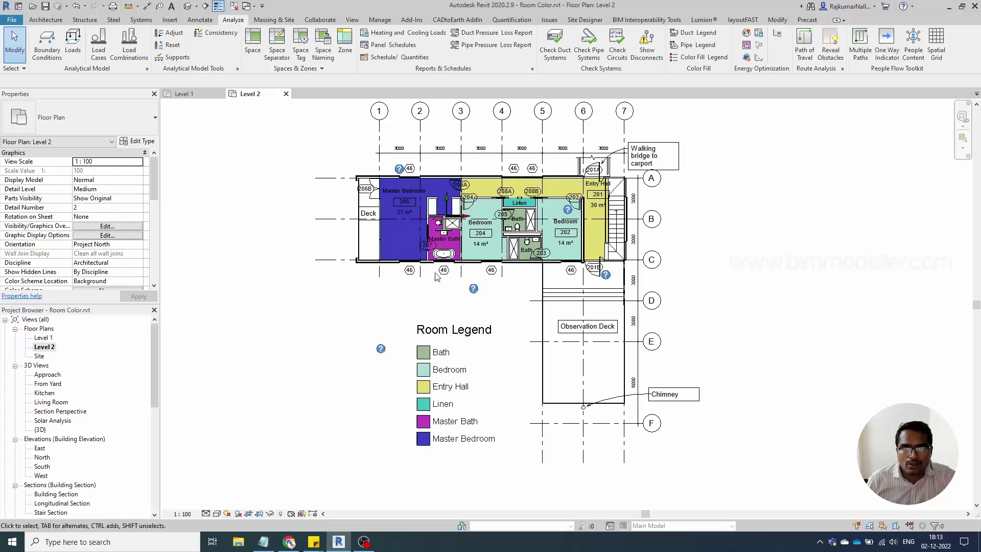
Place a Room Legend below the Level 1 plan, in the Level 1 view.
{"action": "left_click", "coordinate": [189, 94]}
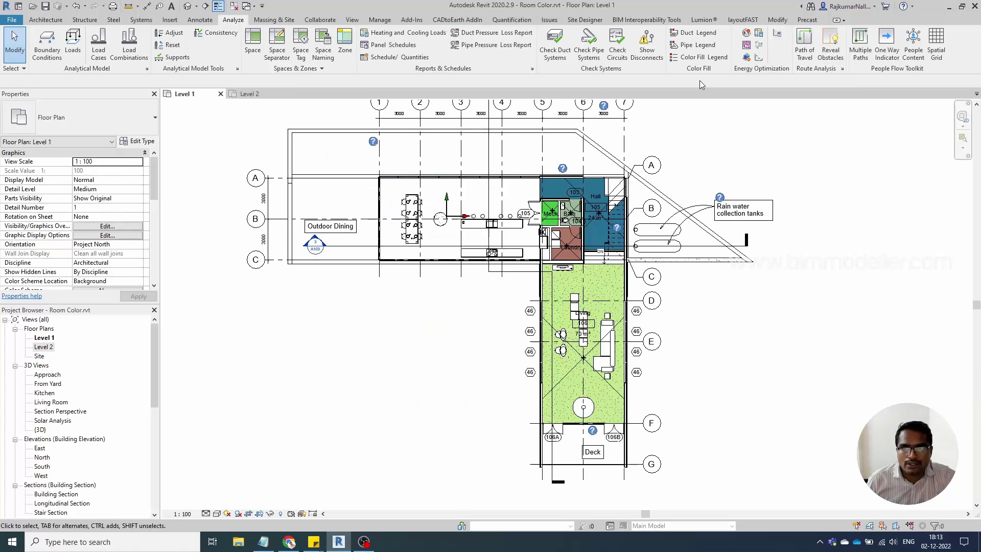
{"action": "left_click", "coordinate": [703, 56]}
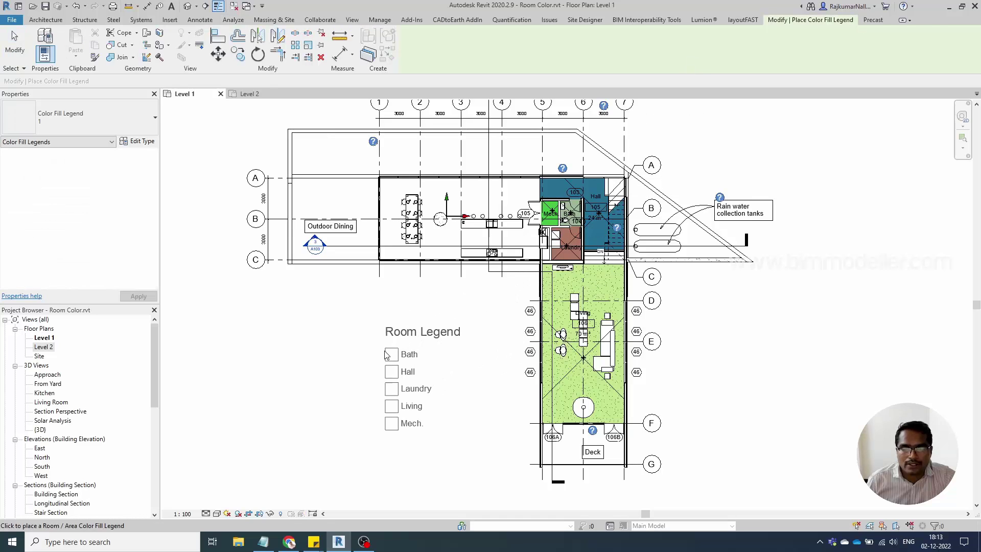
{"action": "left_click", "coordinate": [384, 357]}
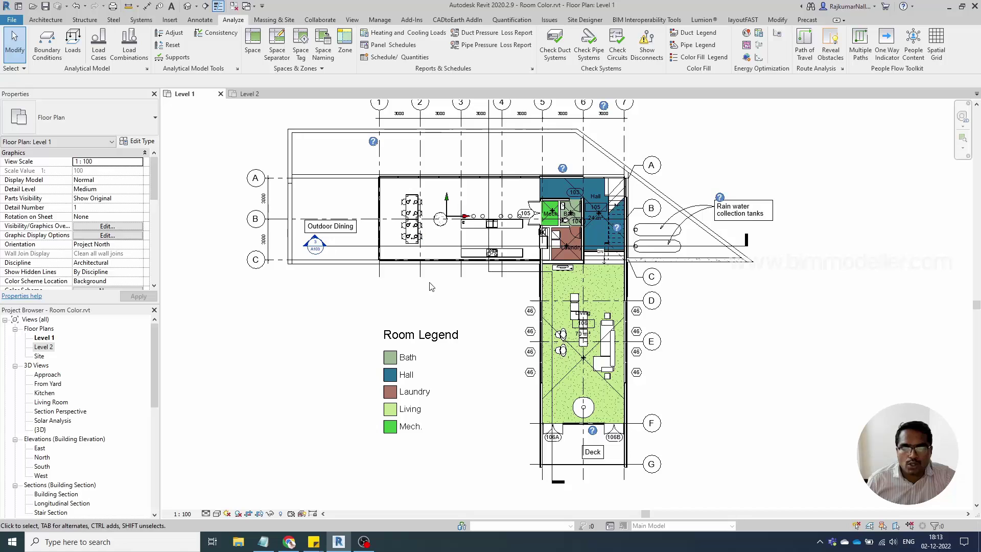
{"action": "middle_click_drag", "start_coordinate": [402, 310], "coordinate": [426, 330]}
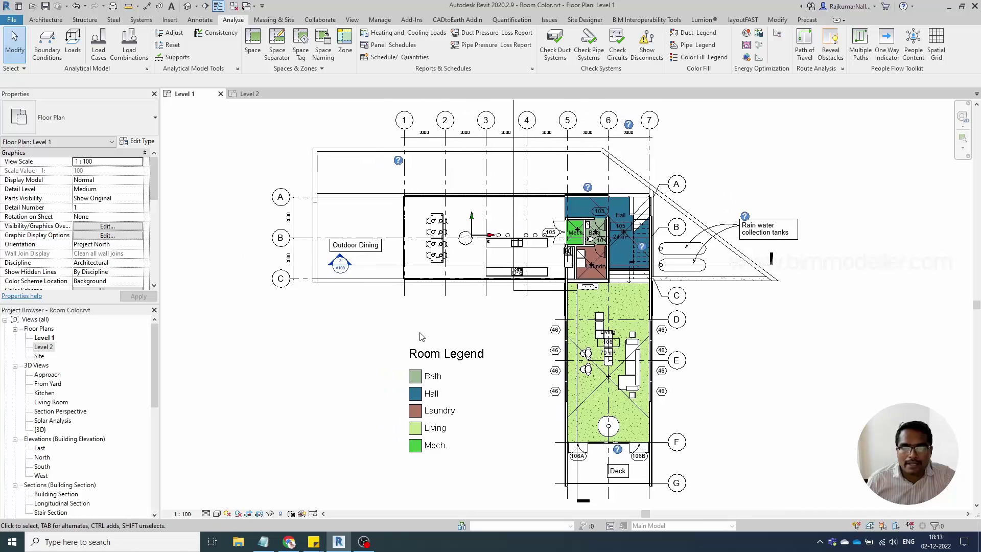
Open Longitudinal Section and place a Color Fill Legend below it with Rooms and Name.
{"action": "double_click", "coordinate": [340, 265]}
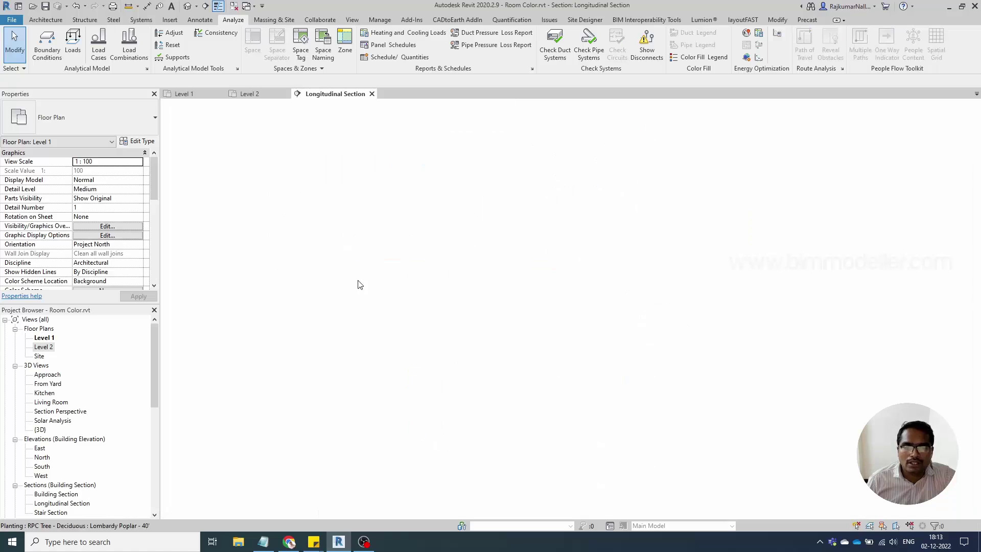
{"action": "middle_click_drag", "start_coordinate": [473, 450], "coordinate": [488, 409]}
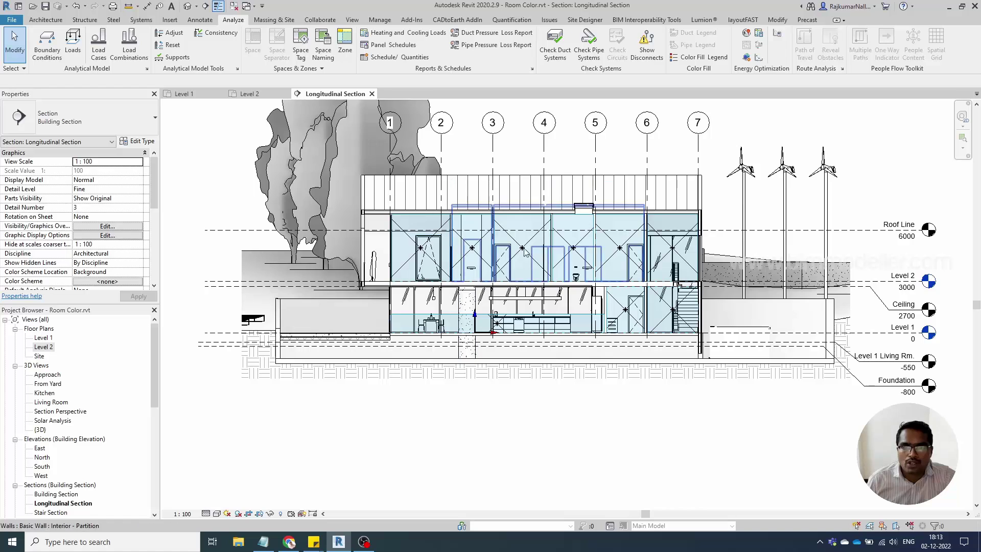
{"action": "left_click", "coordinate": [700, 57]}
{"action": "left_click", "coordinate": [462, 400]}
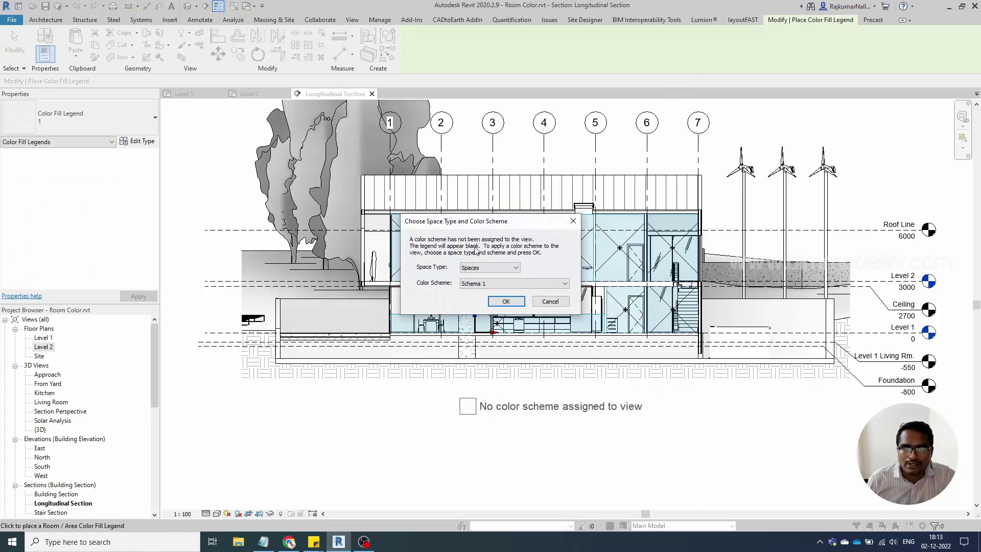
{"action": "left_click", "coordinate": [480, 268]}
{"action": "left_click", "coordinate": [480, 284]}
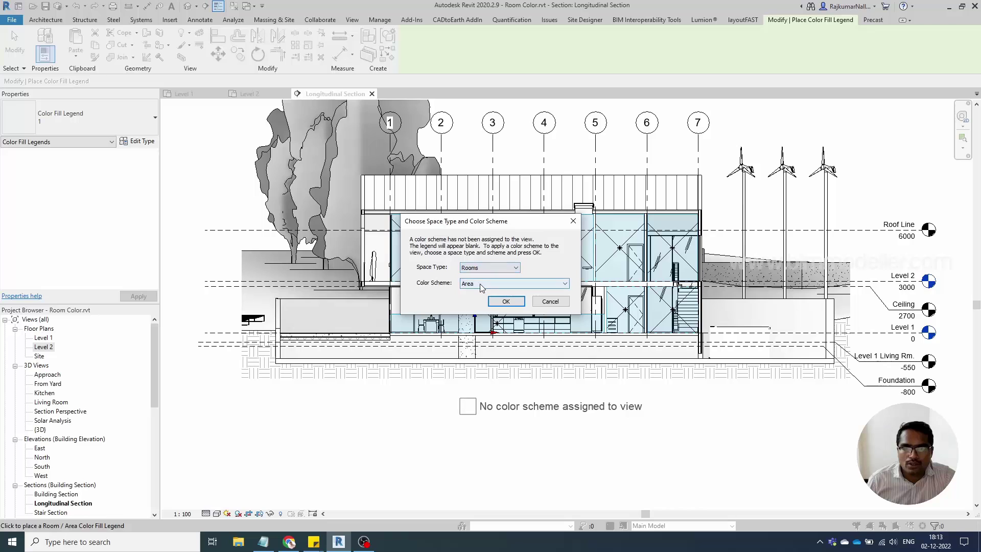
{"action": "left_click", "coordinate": [480, 283]}
{"action": "left_click", "coordinate": [477, 312]}
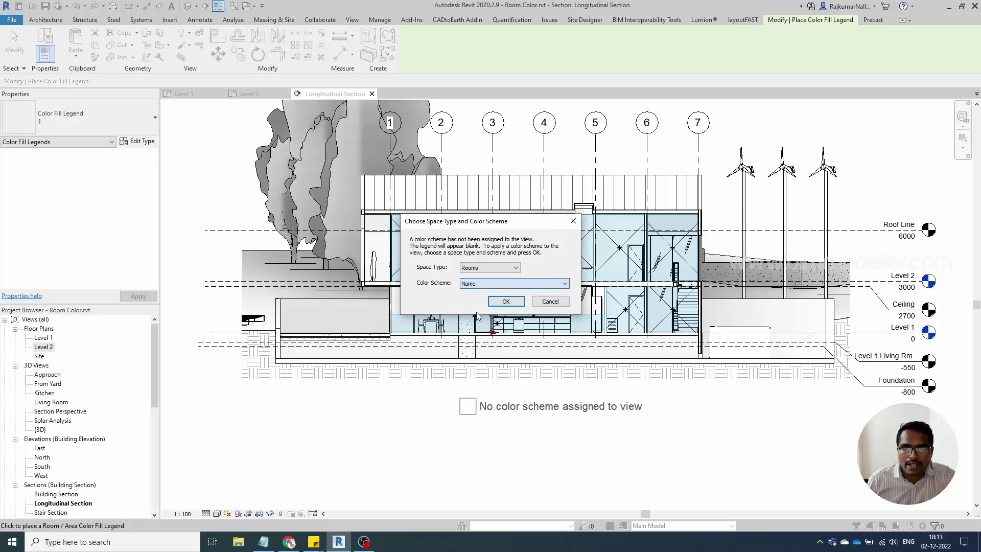
{"action": "left_click", "coordinate": [513, 301]}
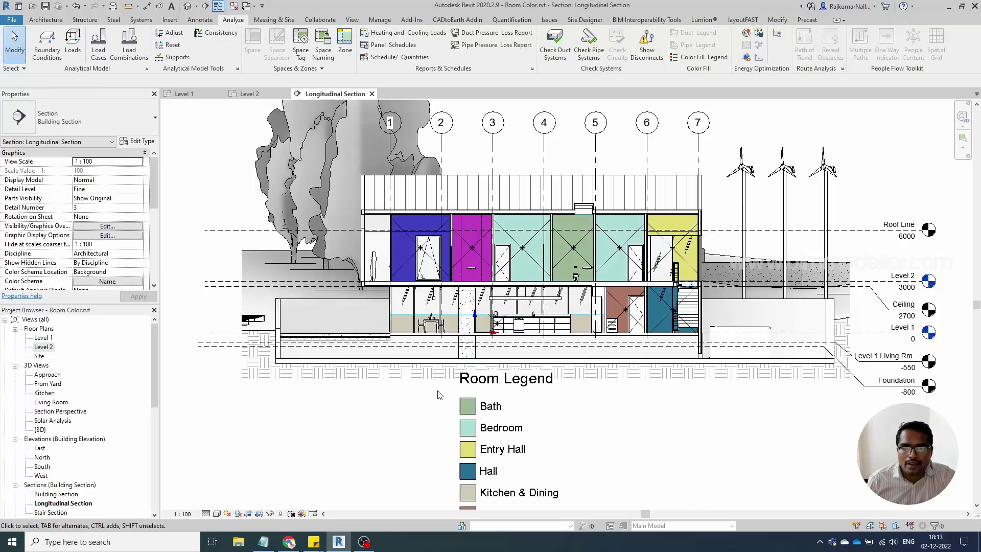
Zoom into the section to inspect the kitchen curtain wall, then clear the selection.
{"action": "scroll", "coordinate": [528, 351], "scroll_direction": "up", "scroll_amount": 2}
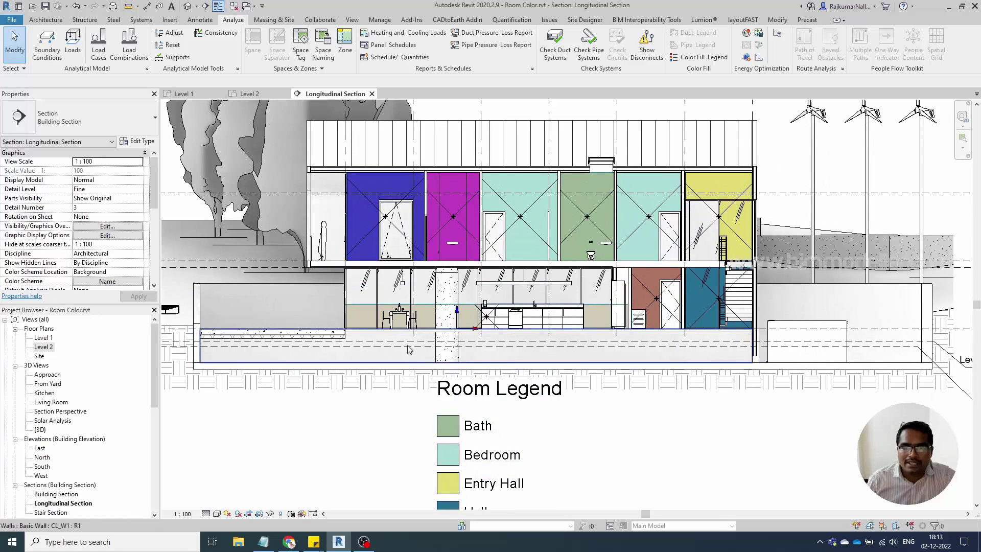
{"action": "scroll", "coordinate": [389, 344], "scroll_direction": "up", "scroll_amount": 3}
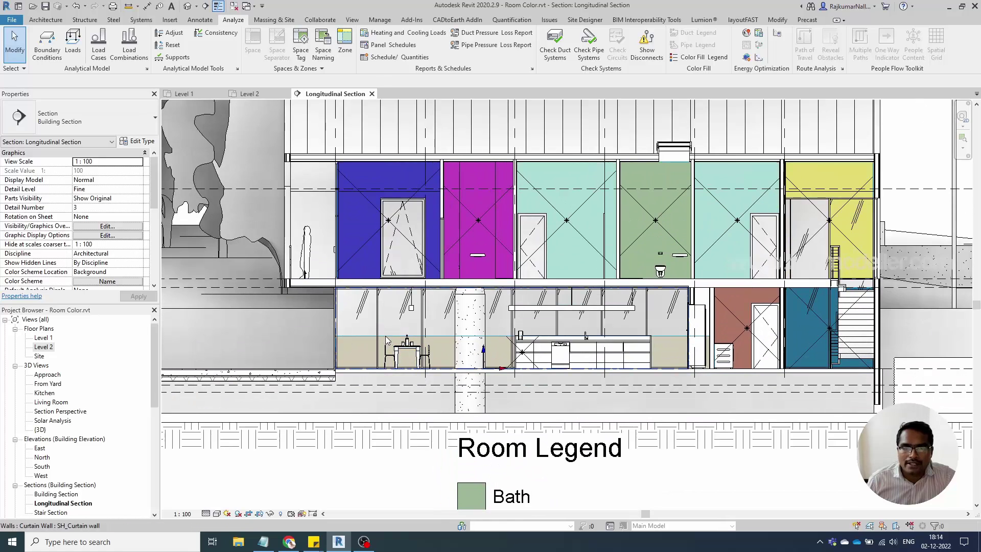
{"action": "scroll", "coordinate": [506, 343], "scroll_direction": "up", "scroll_amount": 2}
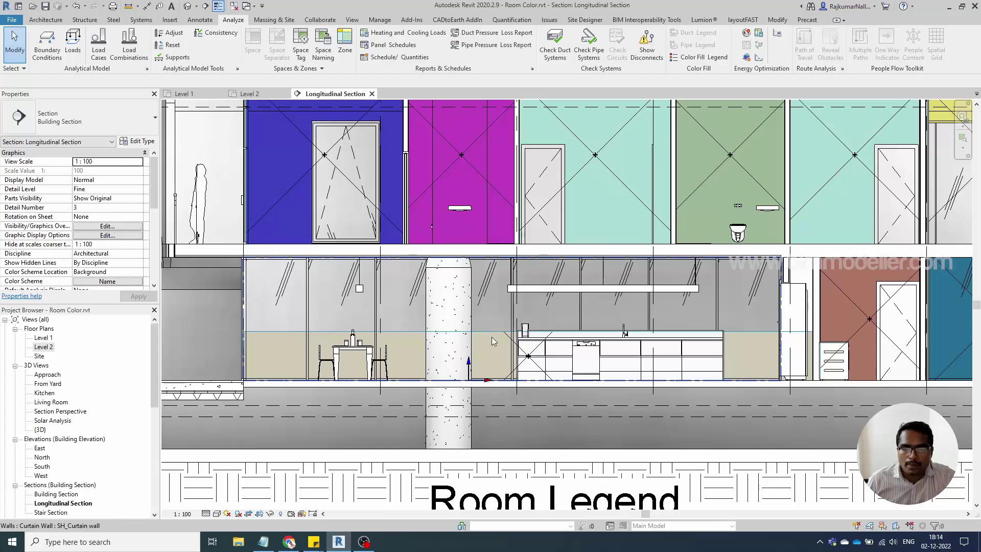
{"action": "scroll", "coordinate": [533, 357], "scroll_direction": "up", "scroll_amount": 2}
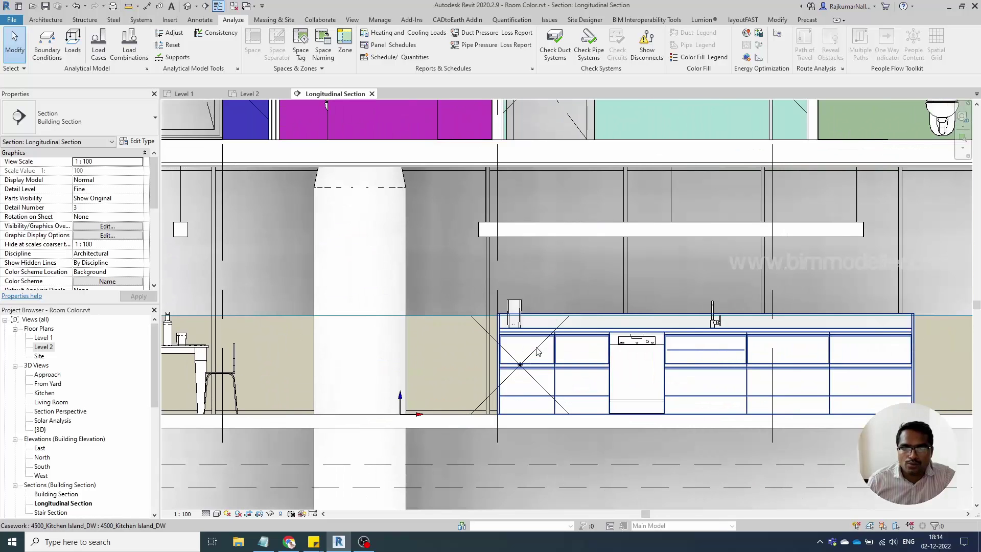
{"action": "scroll", "coordinate": [531, 356], "scroll_direction": "down", "scroll_amount": 2}
{"action": "left_click", "coordinate": [504, 342]}
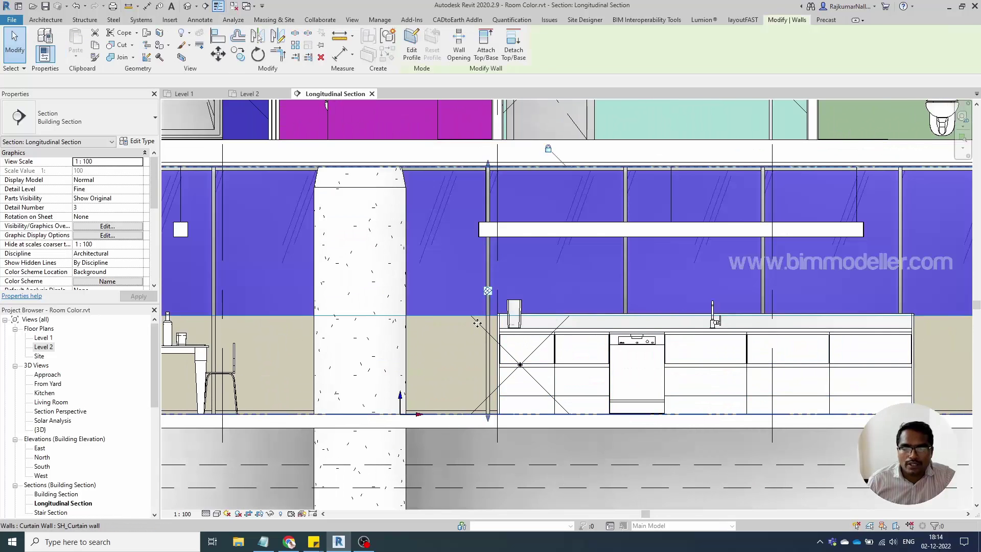
{"action": "scroll", "coordinate": [504, 341], "scroll_direction": "down", "scroll_amount": 1}
{"action": "key", "text": "Escape"}
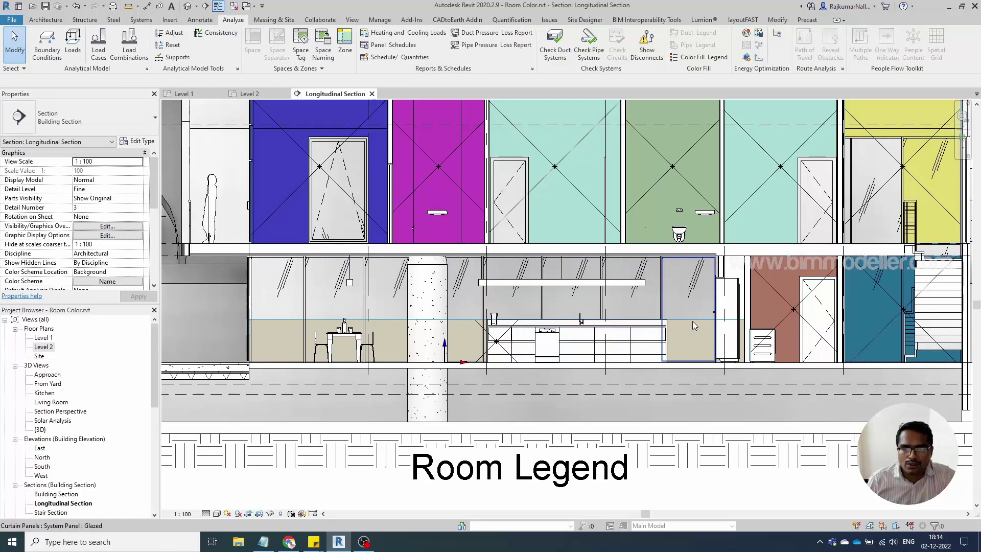
Drag the Kitchen & Dining room's top up to the upper floor slab, then return to Level 1.
{"action": "left_click", "coordinate": [694, 325]}
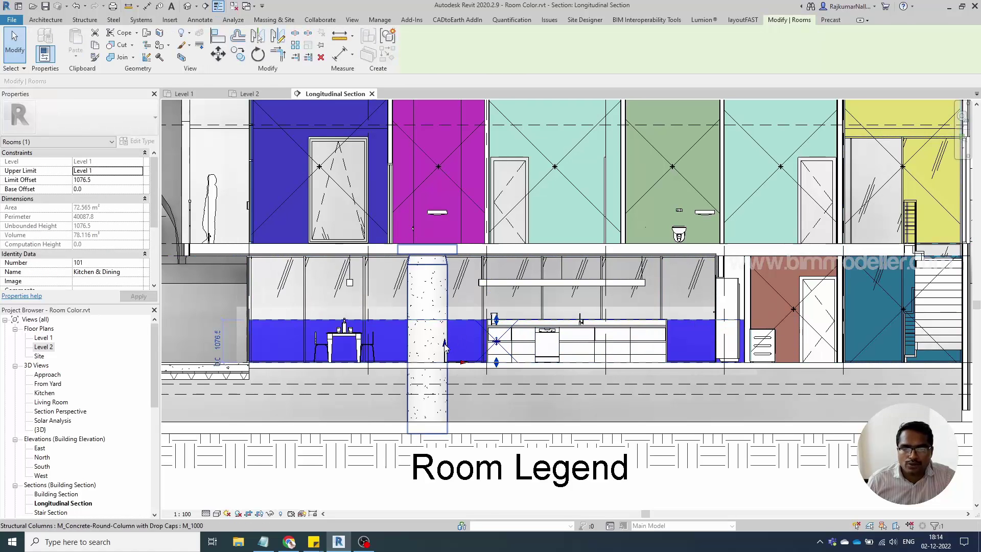
{"action": "scroll", "coordinate": [495, 347], "scroll_direction": "down", "scroll_amount": 2}
{"action": "scroll", "coordinate": [481, 339], "scroll_direction": "up", "scroll_amount": 1}
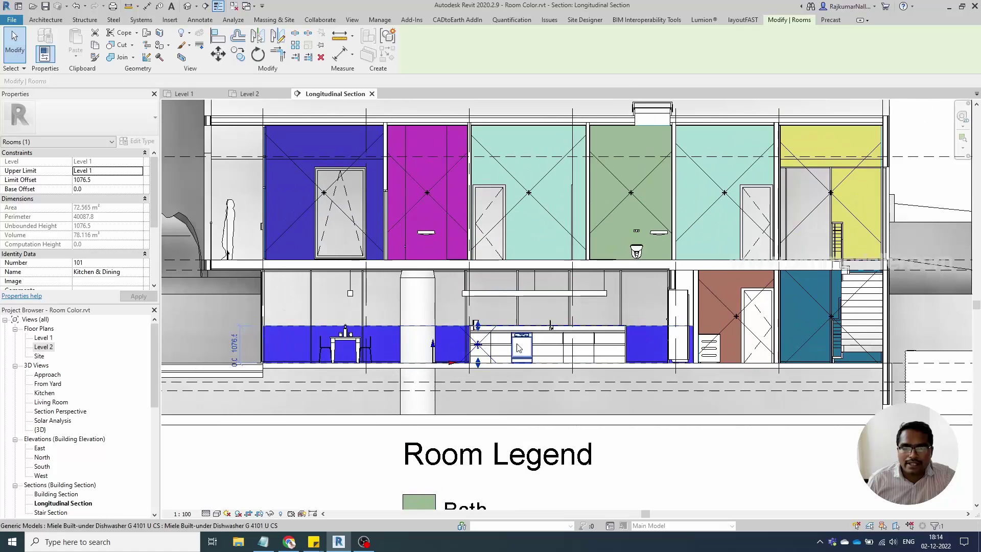
{"action": "scroll", "coordinate": [475, 340], "scroll_direction": "down", "scroll_amount": 2}
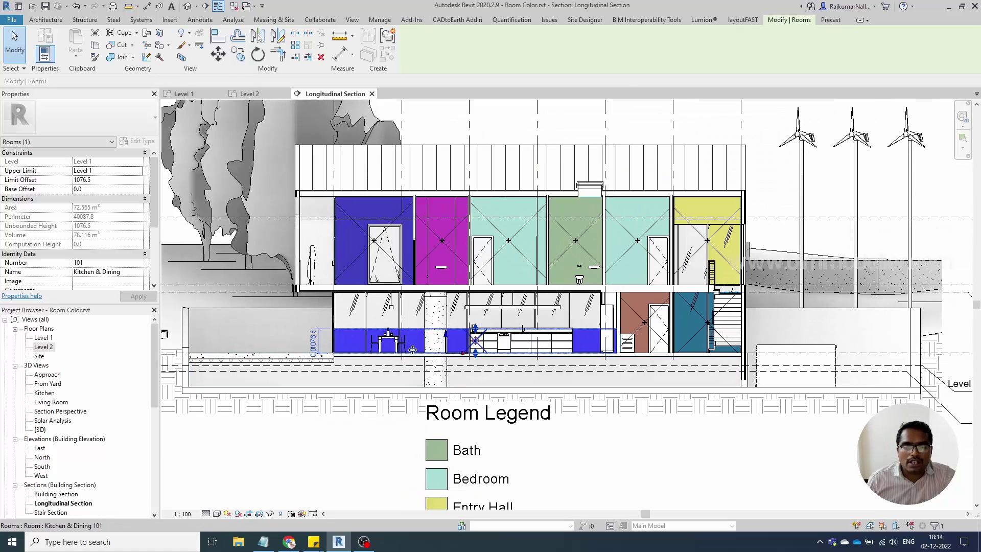
{"action": "scroll", "coordinate": [473, 326], "scroll_direction": "down", "scroll_amount": 1}
{"action": "scroll", "coordinate": [473, 311], "scroll_direction": "up", "scroll_amount": 2}
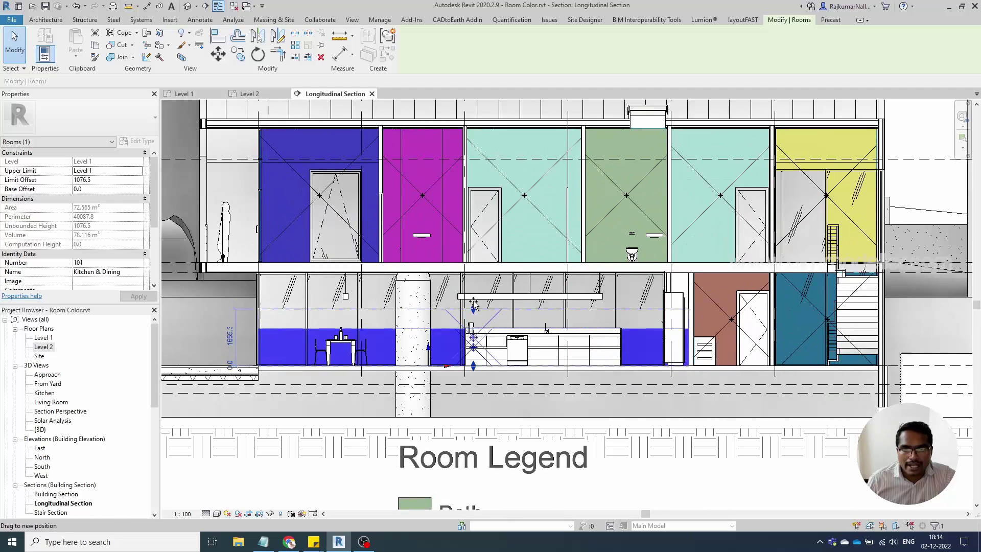
{"action": "left_click_drag", "start_coordinate": [474, 306], "coordinate": [473, 269]}
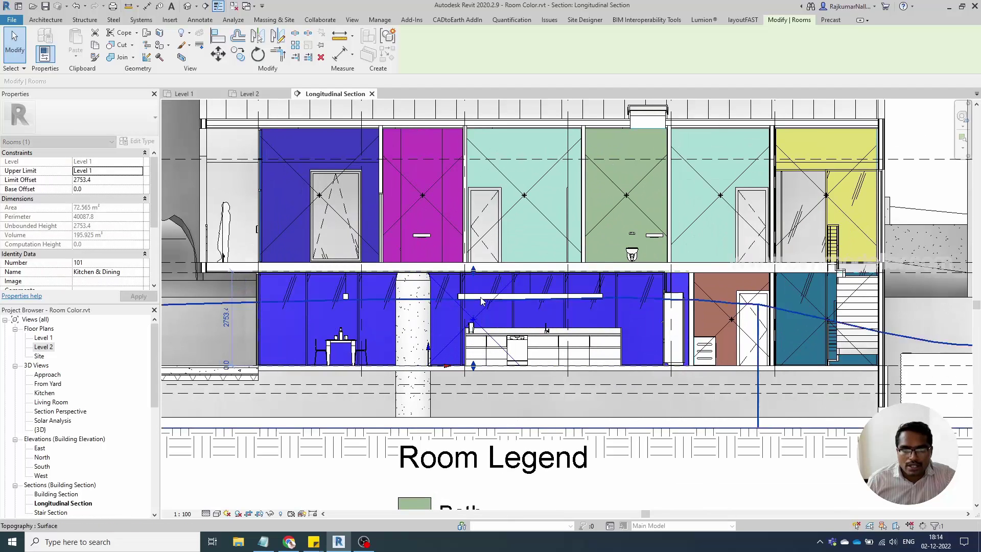
{"action": "left_click", "coordinate": [202, 94]}
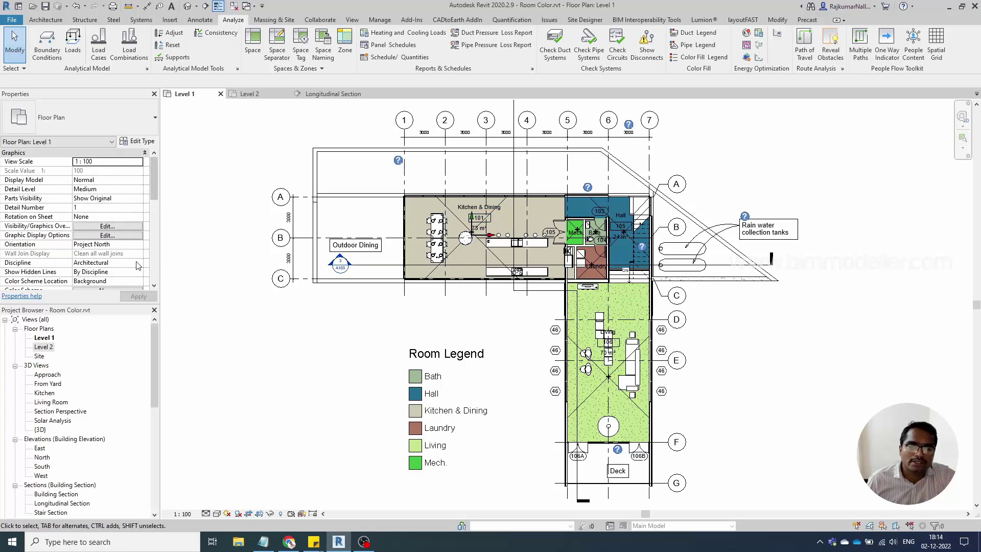
{"action": "scroll", "coordinate": [138, 265], "scroll_direction": "down", "scroll_amount": 4}
{"action": "scroll", "coordinate": [119, 233], "scroll_direction": "down", "scroll_amount": 4}
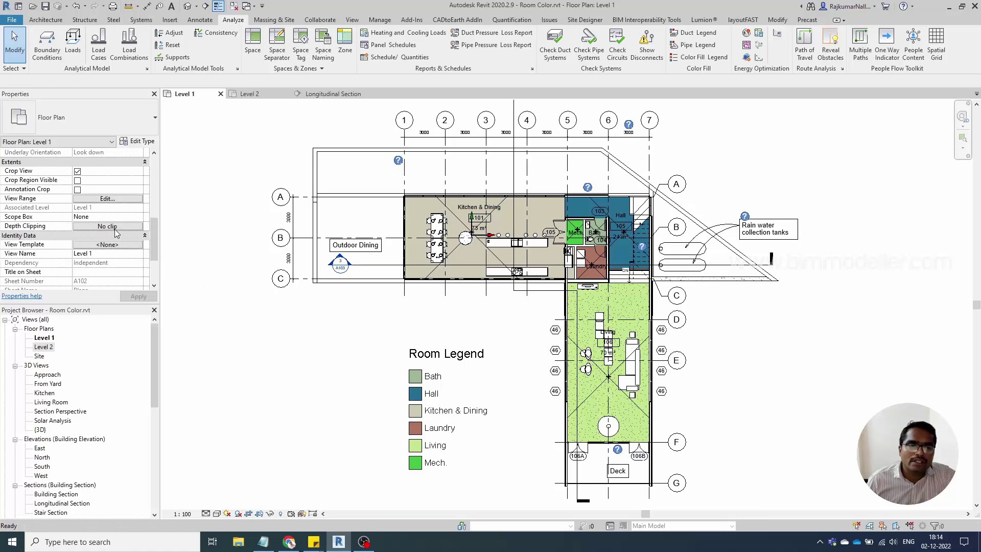
{"action": "left_click", "coordinate": [107, 198]}
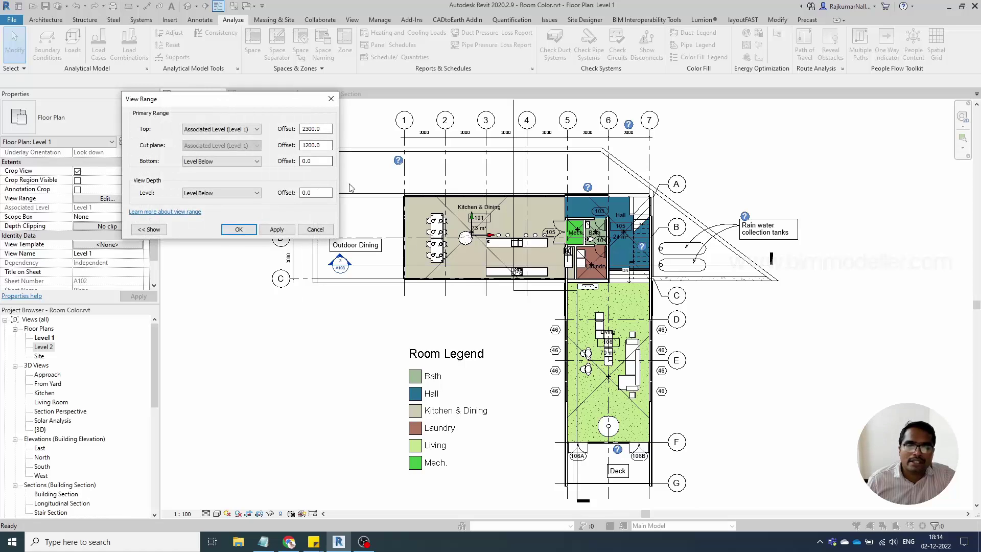
{"action": "left_click", "coordinate": [239, 229]}
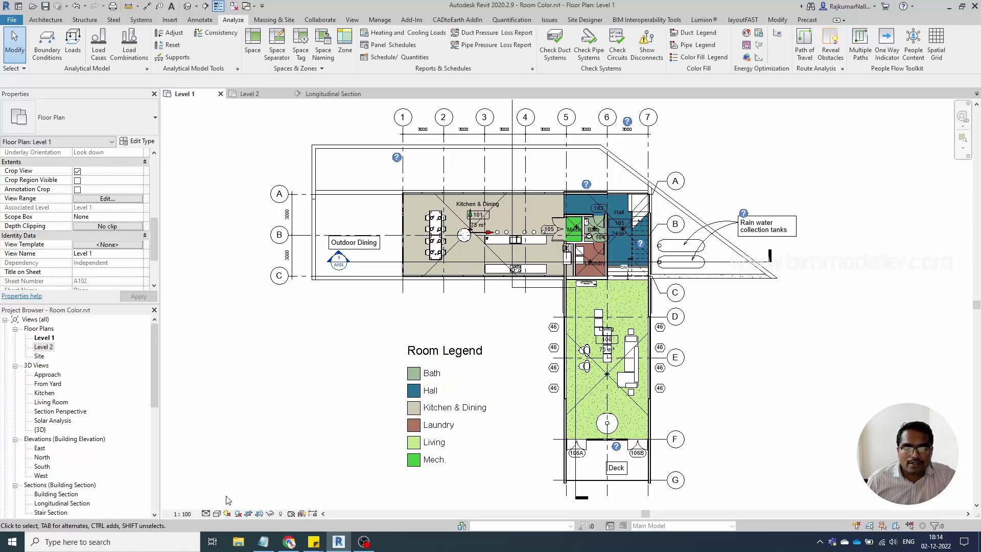
{"action": "left_click", "coordinate": [216, 514]}
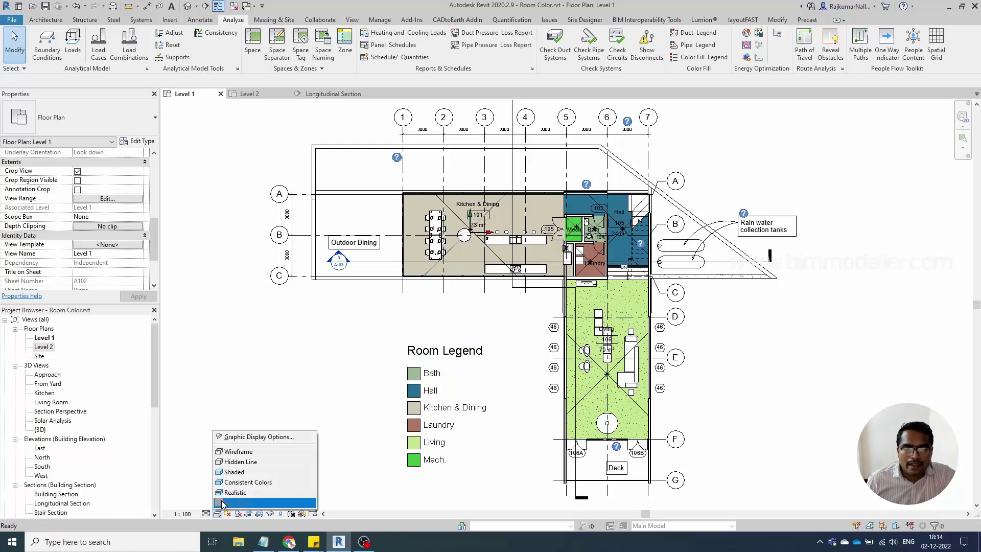
{"action": "left_click", "coordinate": [252, 437]}
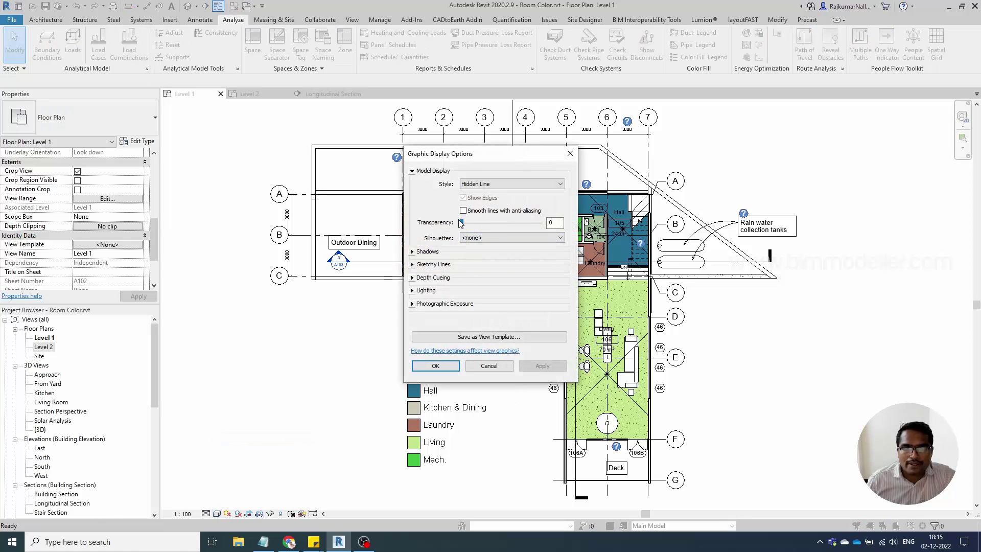
{"action": "left_click_drag", "start_coordinate": [462, 224], "coordinate": [542, 225]}
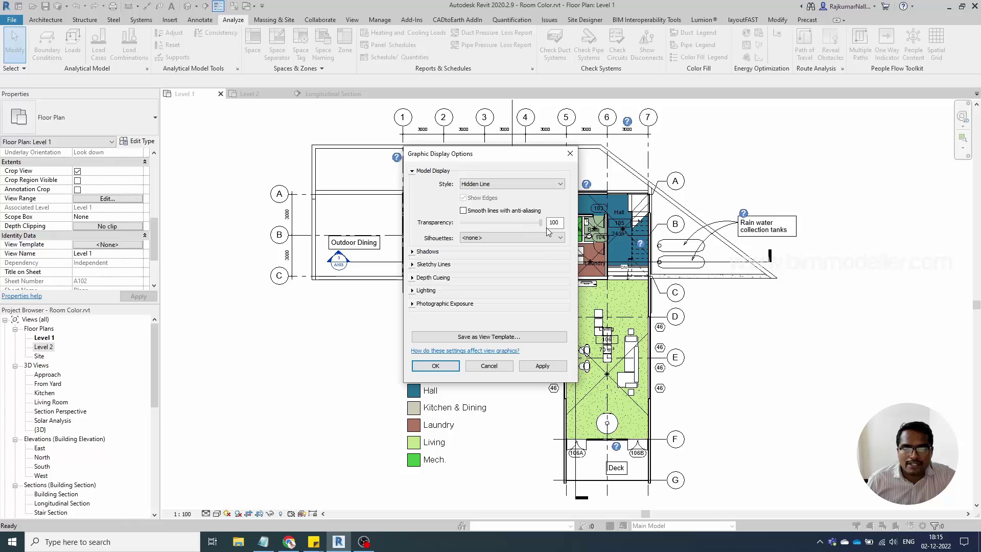
{"action": "left_click", "coordinate": [542, 366]}
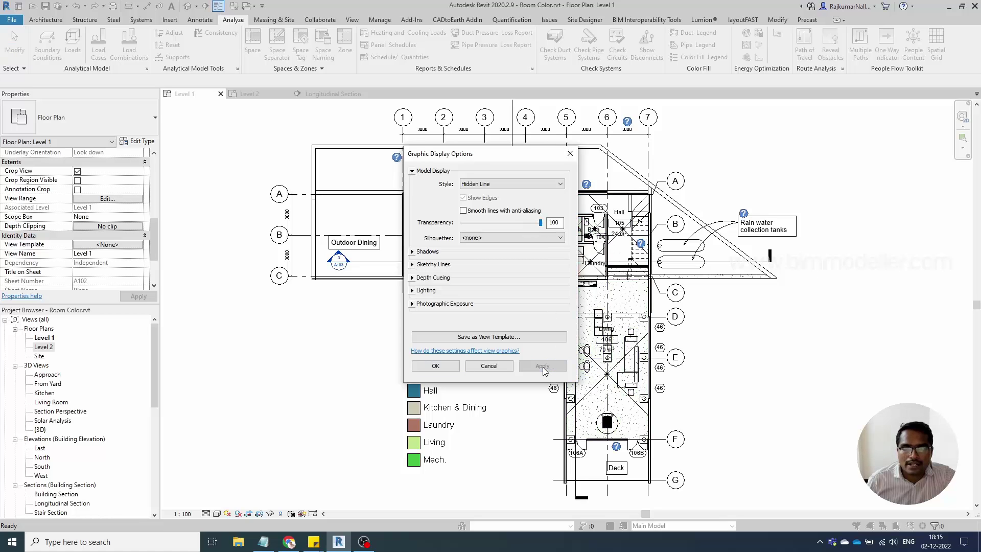
{"action": "left_click", "coordinate": [507, 223]}
{"action": "left_click", "coordinate": [469, 223]}
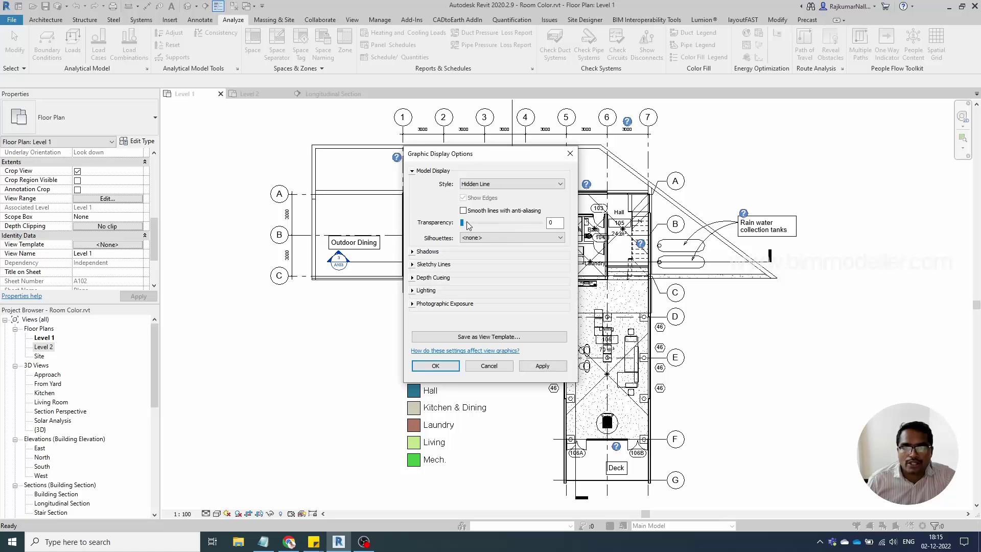
{"action": "left_click", "coordinate": [435, 366]}
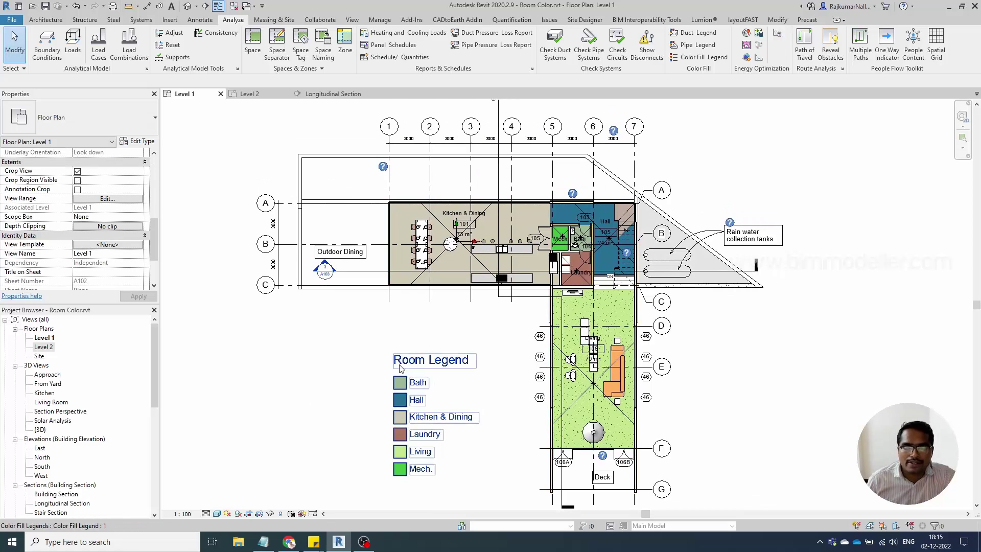
{"action": "key", "text": "v"}
{"action": "key", "text": "g"}
{"action": "left_click", "coordinate": [401, 349]}
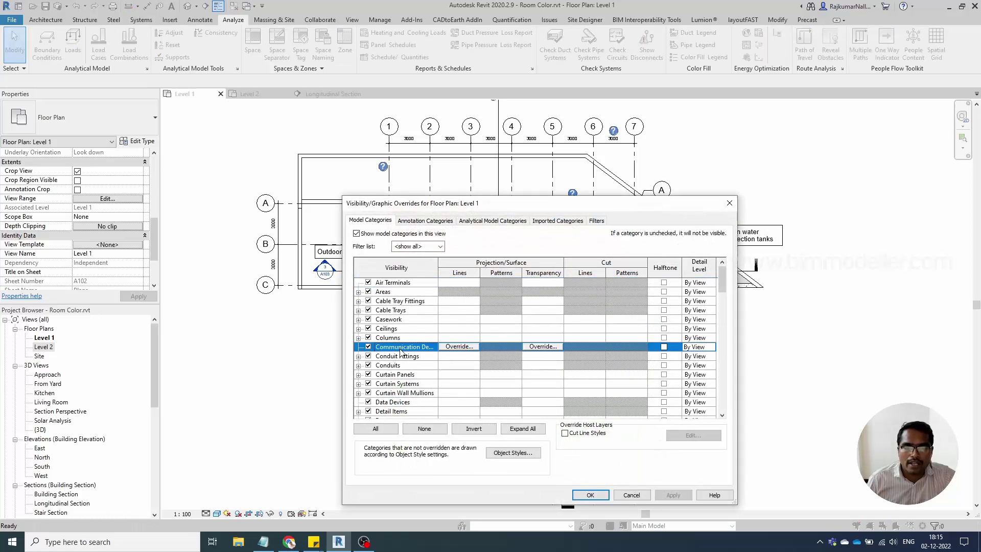
{"action": "key", "text": "r"}
{"action": "scroll", "coordinate": [399, 359], "scroll_direction": "down", "scroll_amount": 2}
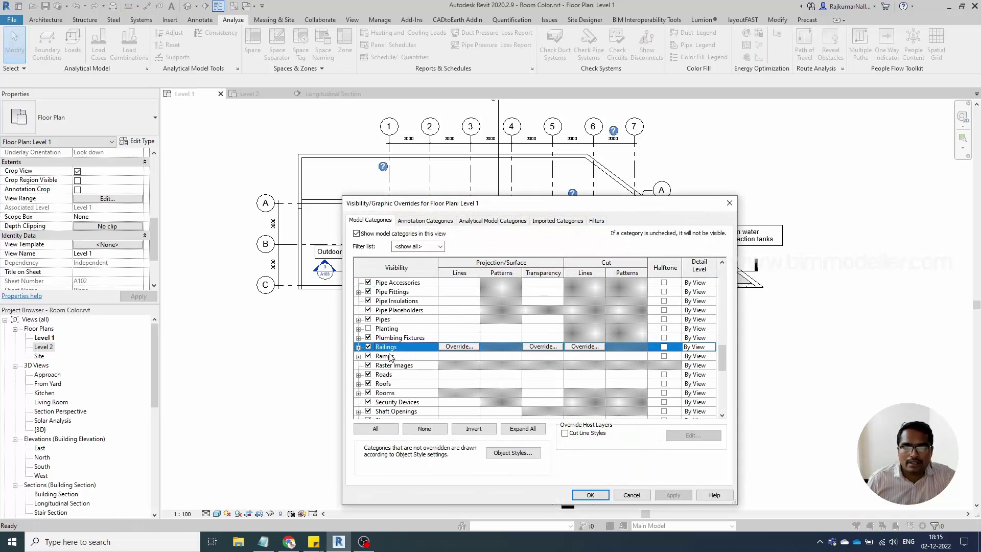
{"action": "left_click", "coordinate": [396, 384]}
{"action": "left_click", "coordinate": [405, 394]}
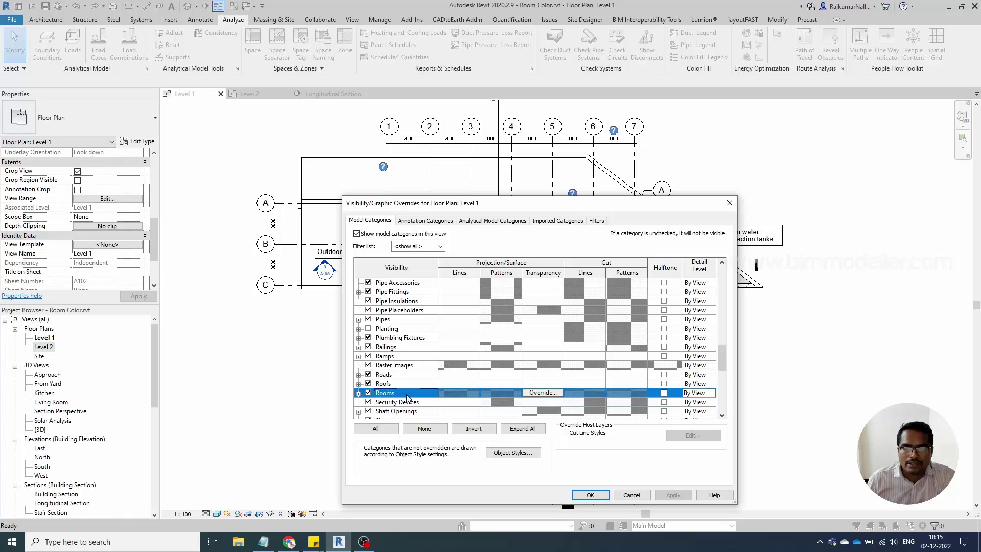
{"action": "left_click", "coordinate": [542, 393]}
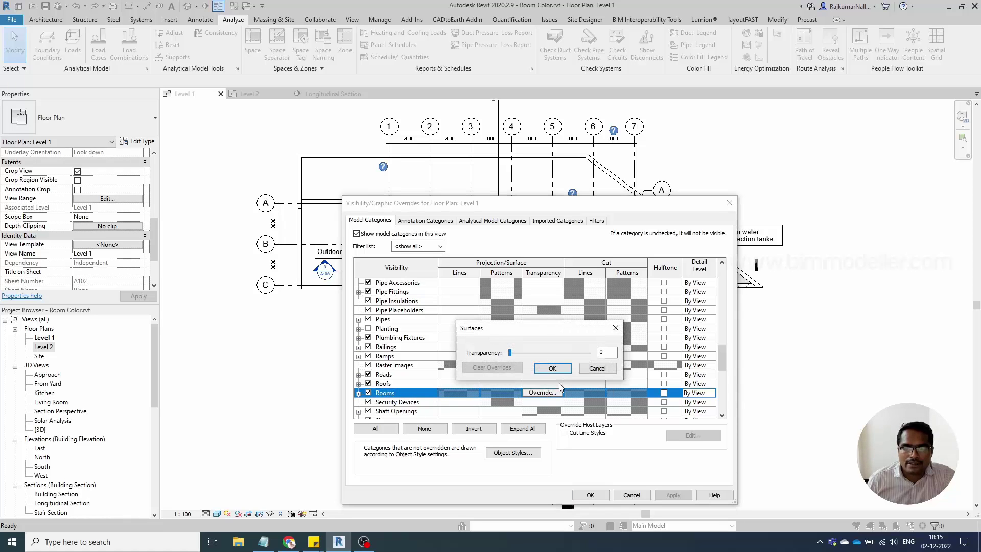
{"action": "left_click", "coordinate": [550, 369]}
{"action": "left_click", "coordinate": [590, 495]}
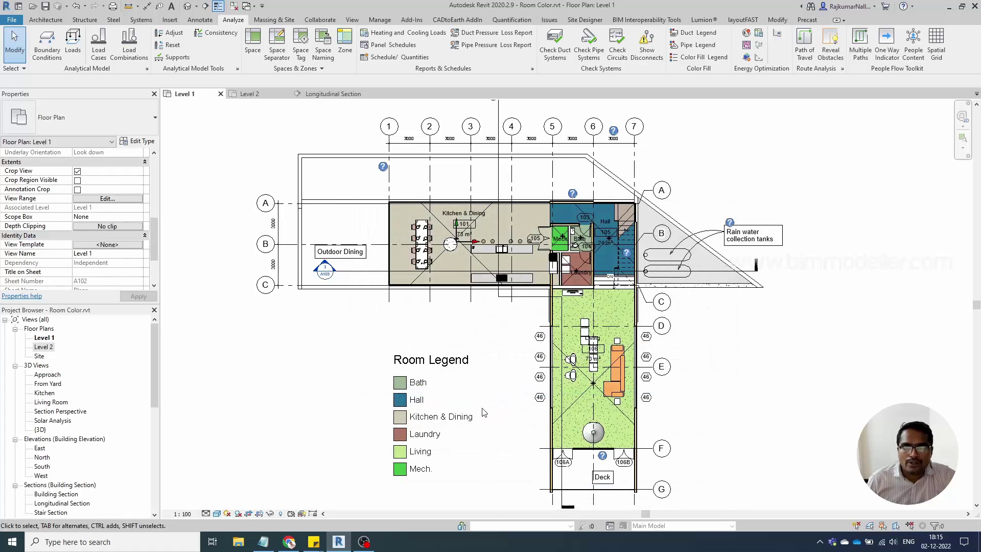
{"action": "middle_click_drag", "start_coordinate": [339, 351], "coordinate": [350, 369]}
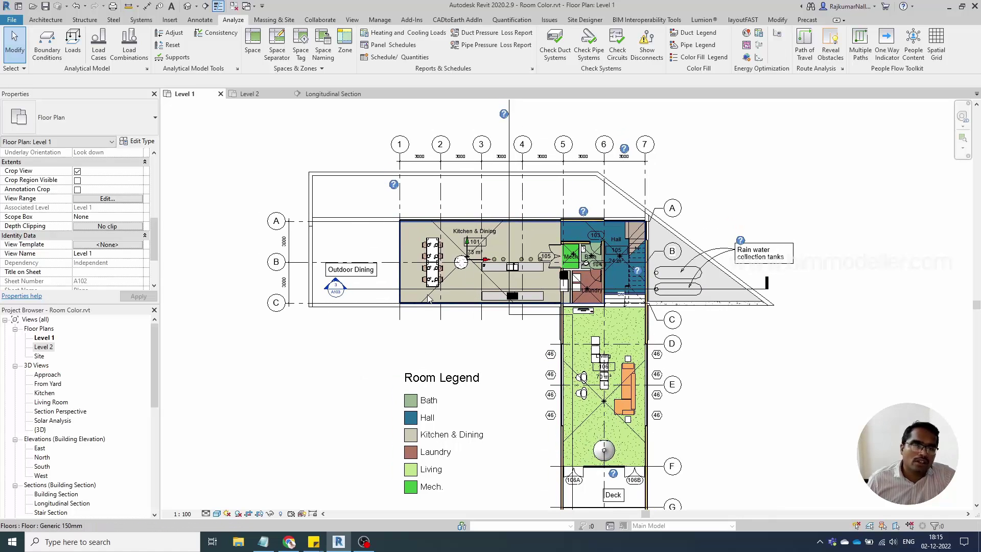
{"action": "middle_click_drag", "start_coordinate": [351, 271], "coordinate": [332, 270]}
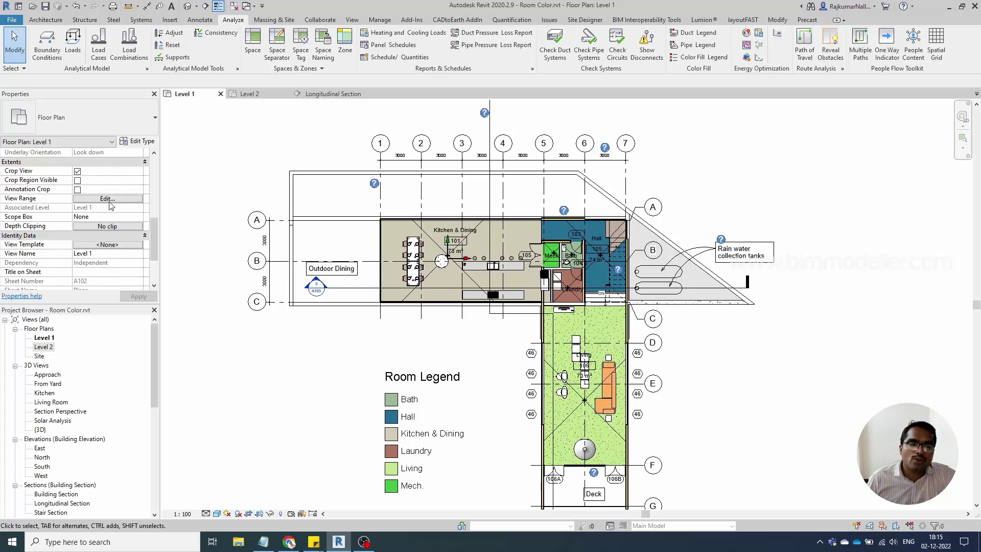
Through the Room Legend's Edit Scheme, change Bath's fill pattern from solid to Concrete.
{"action": "scroll", "coordinate": [123, 246], "scroll_direction": "down", "scroll_amount": 2}
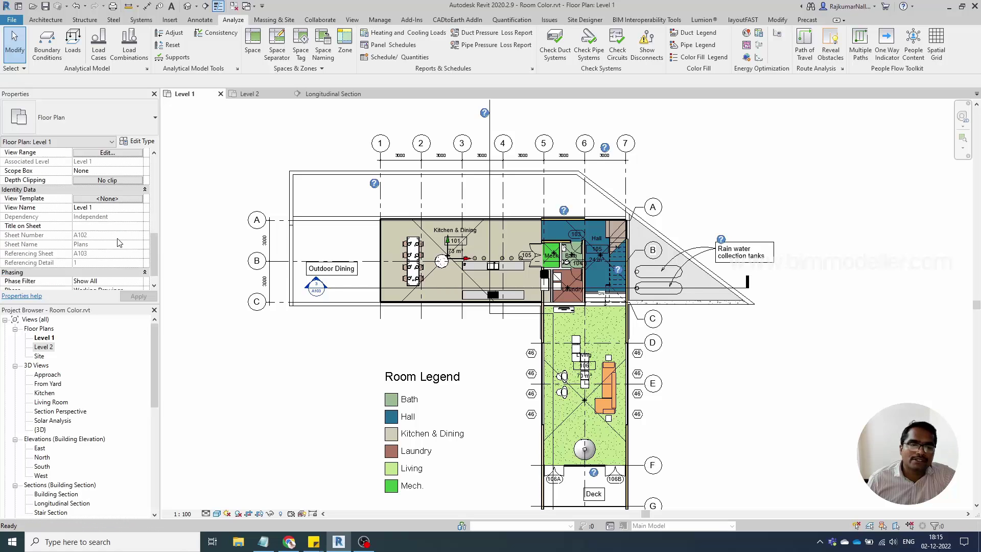
{"action": "left_click", "coordinate": [387, 405]}
{"action": "left_click", "coordinate": [414, 51]}
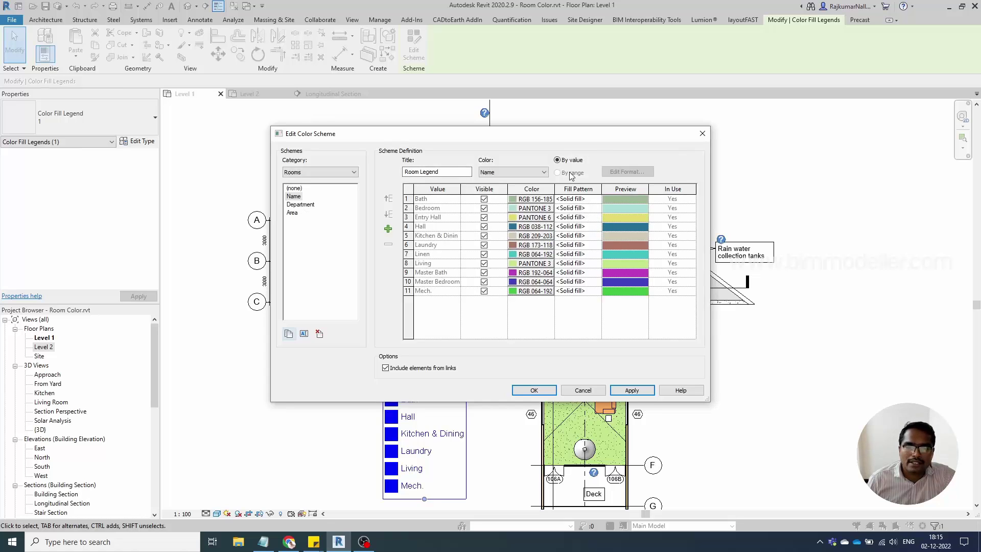
{"action": "left_click_drag", "start_coordinate": [557, 140], "coordinate": [443, 173]}
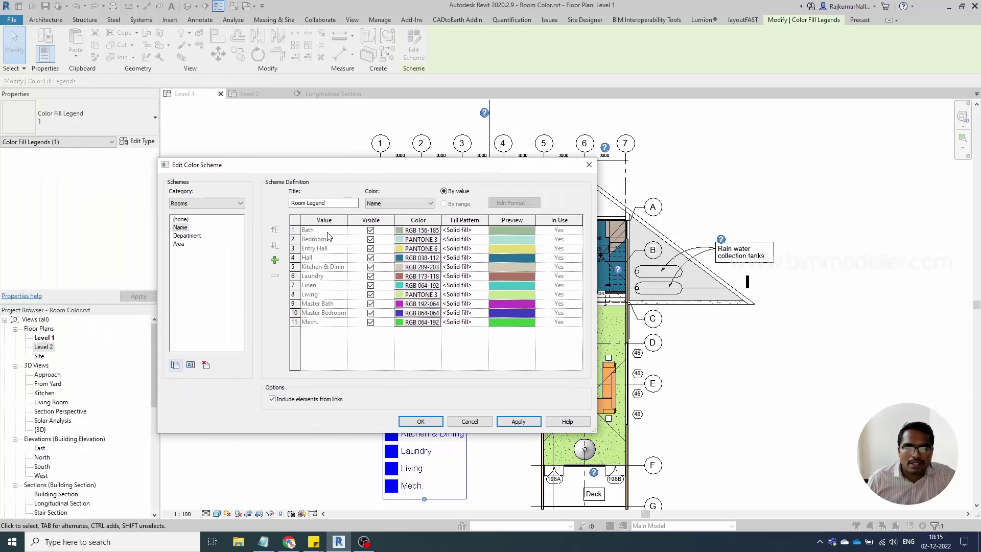
{"action": "left_click", "coordinate": [467, 231]}
{"action": "left_click", "coordinate": [483, 230]}
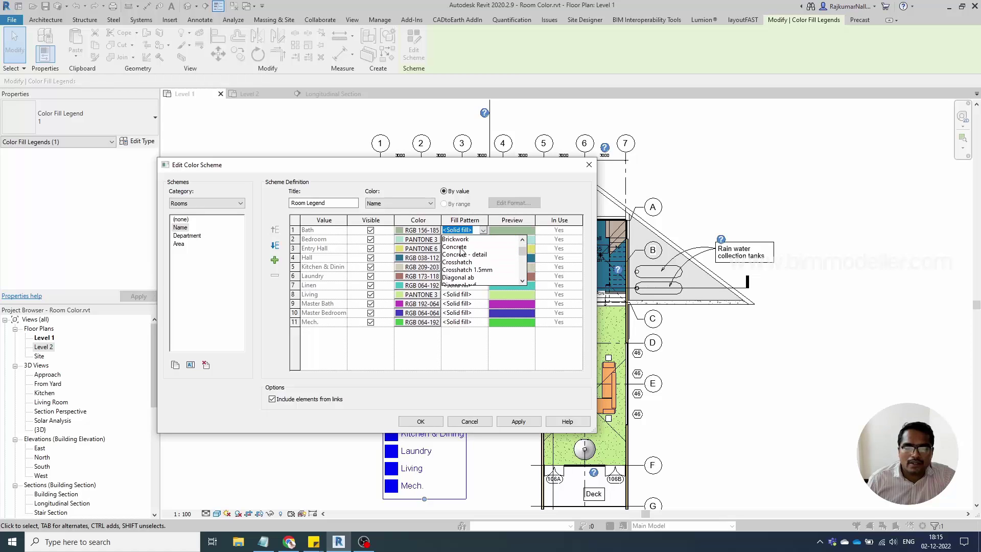
{"action": "left_click", "coordinate": [462, 247]}
{"action": "left_click", "coordinate": [421, 421]}
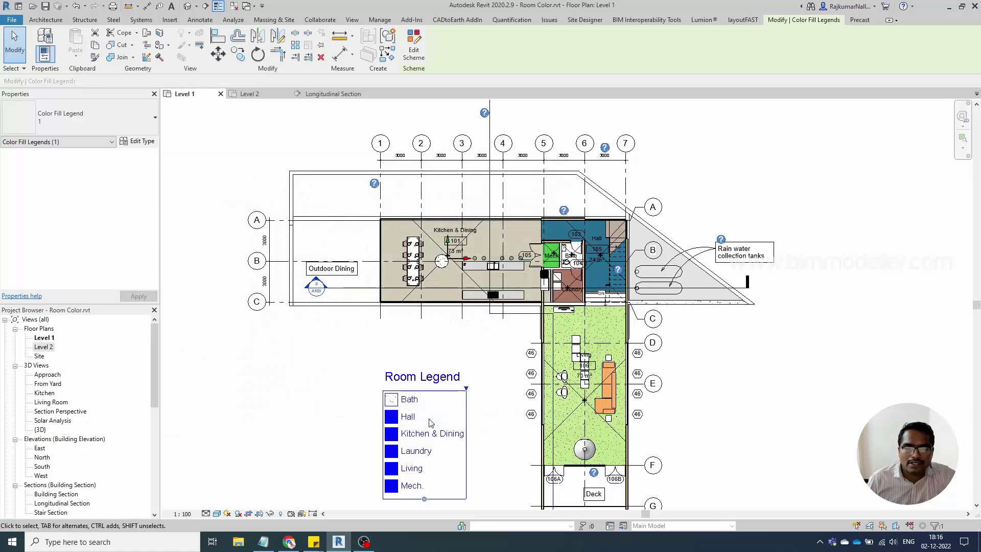
{"action": "left_click", "coordinate": [320, 383]}
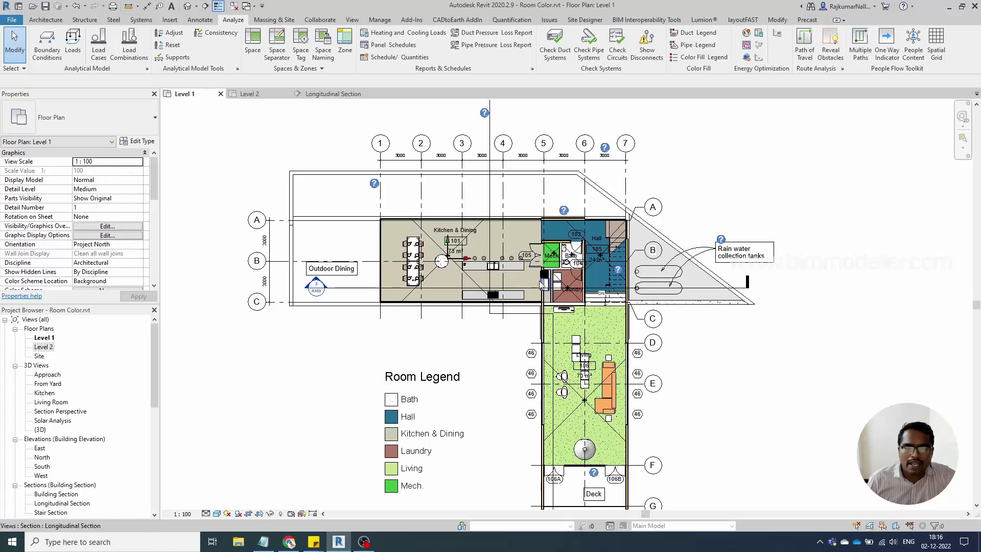
{"action": "scroll", "coordinate": [582, 265], "scroll_direction": "up", "scroll_amount": 6}
{"action": "scroll", "coordinate": [595, 266], "scroll_direction": "up", "scroll_amount": 2}
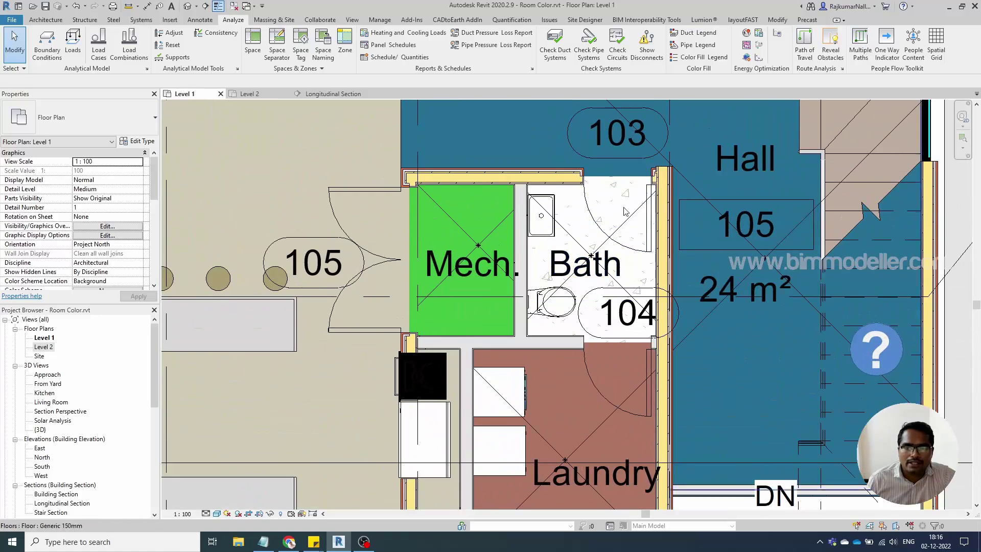
{"action": "scroll", "coordinate": [606, 211], "scroll_direction": "down", "scroll_amount": 5}
{"action": "scroll", "coordinate": [606, 211], "scroll_direction": "down", "scroll_amount": 2}
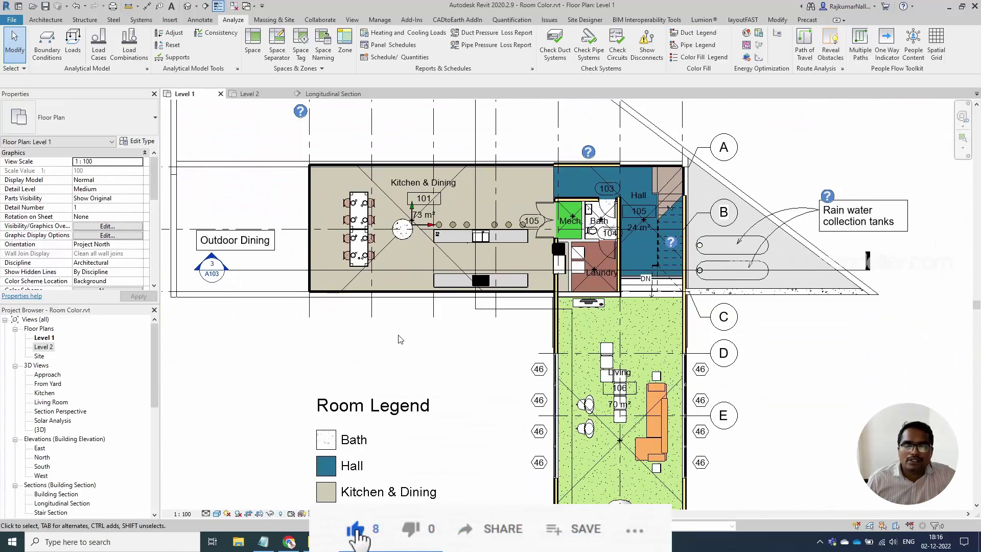
{"action": "scroll", "coordinate": [400, 340], "scroll_direction": "down", "scroll_amount": 3}
{"action": "middle_click_drag", "start_coordinate": [344, 281], "coordinate": [461, 330]}
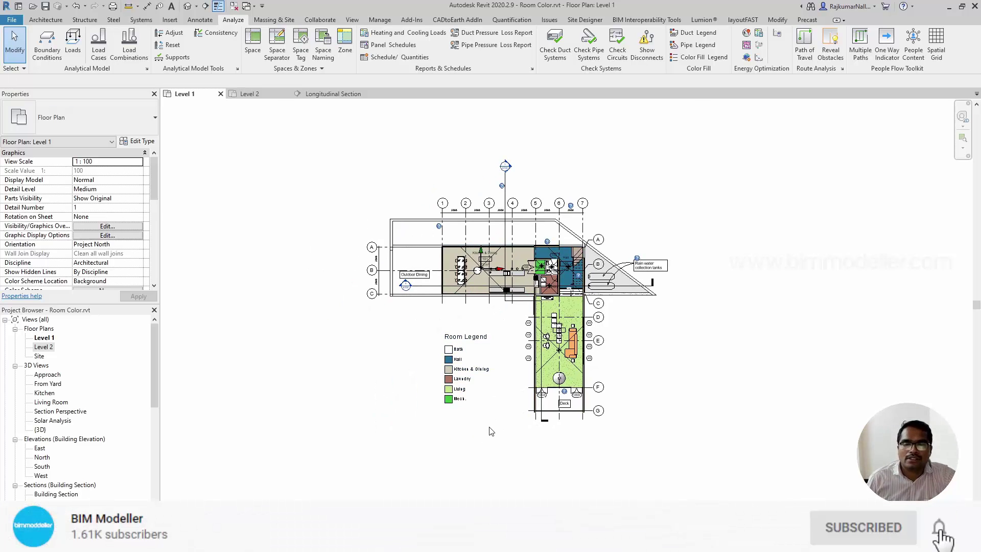
{"action": "scroll", "coordinate": [490, 428], "scroll_direction": "up", "scroll_amount": 2}
{"action": "middle_click_drag", "start_coordinate": [473, 381], "coordinate": [465, 420]}
{"action": "left_click", "coordinate": [404, 393]}
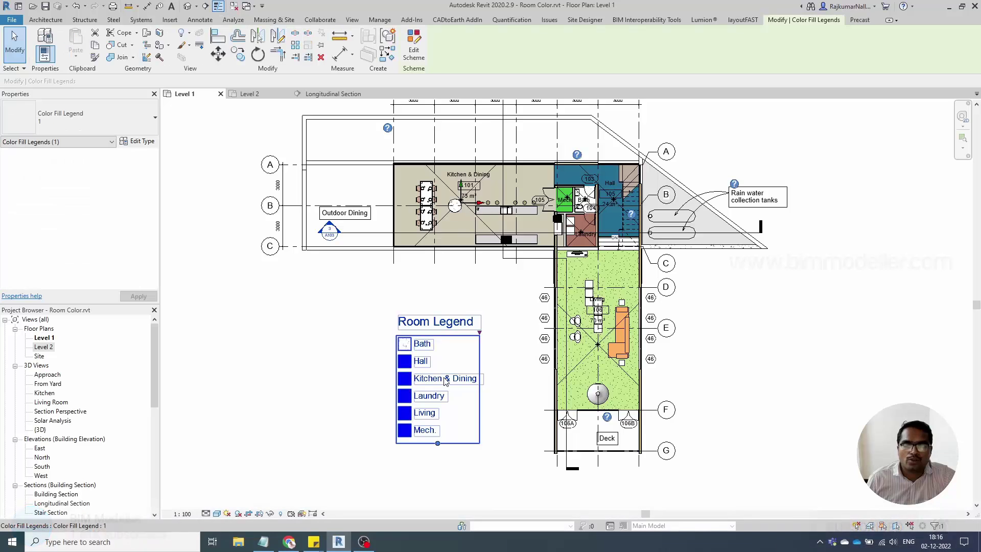
{"action": "key", "text": "Escape"}
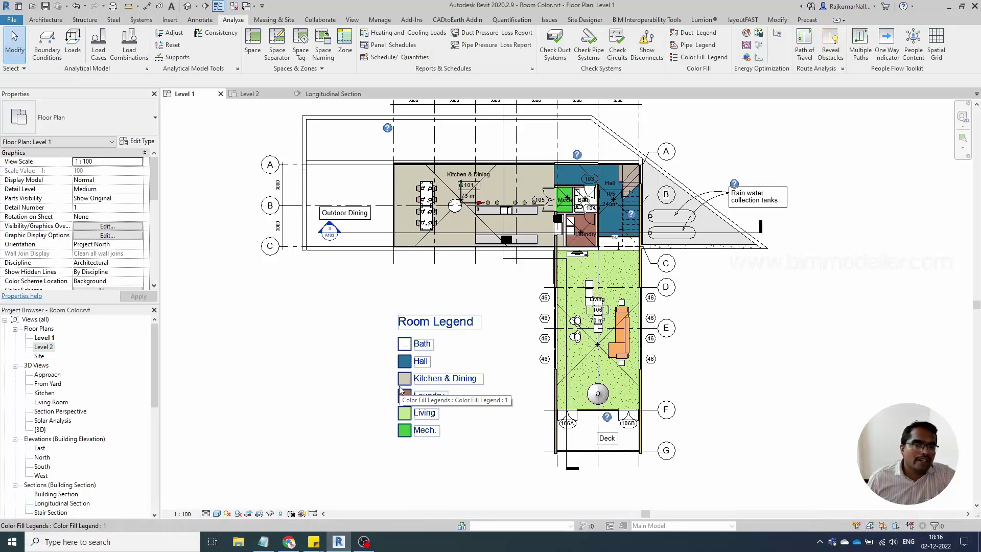